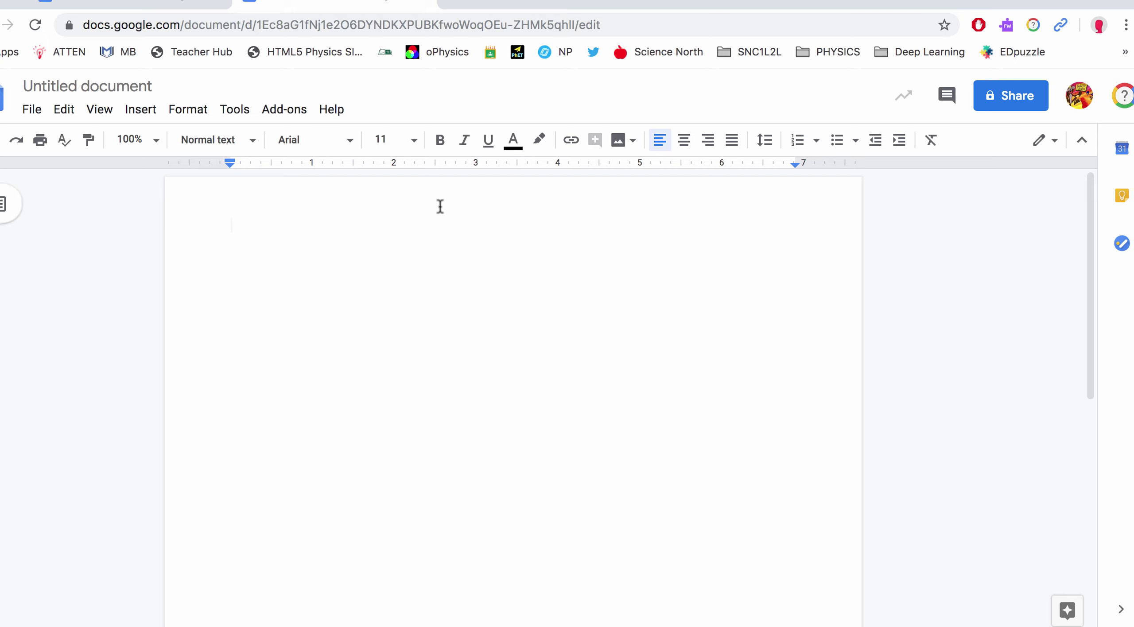
Step: Start a new blank drawing from the Insert menu
click(140, 110)
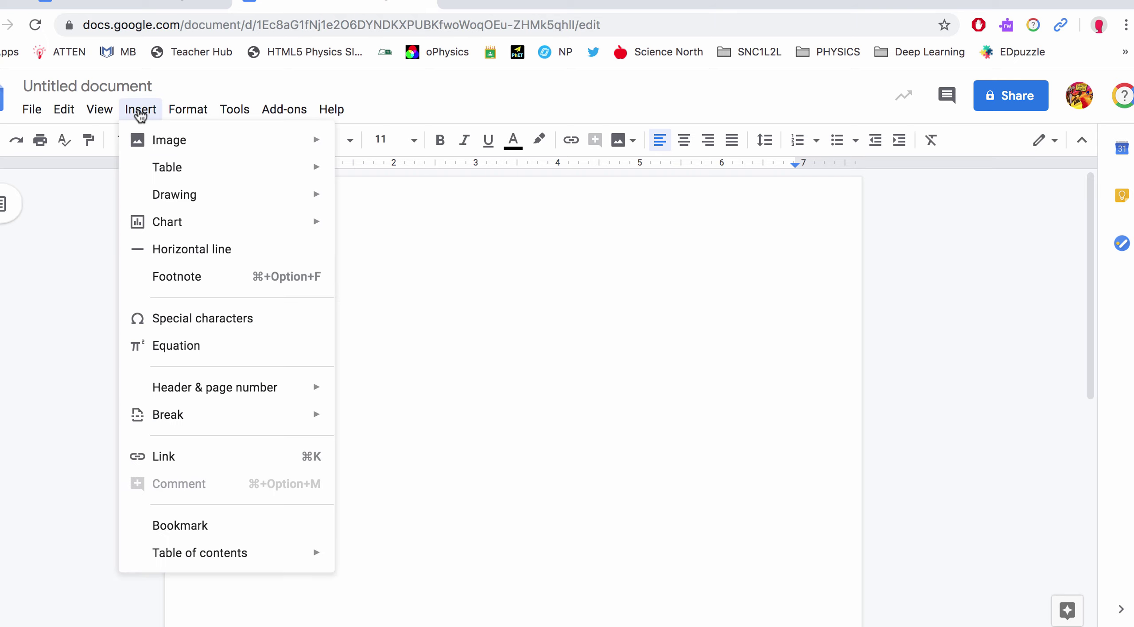
mouse_move(155, 201)
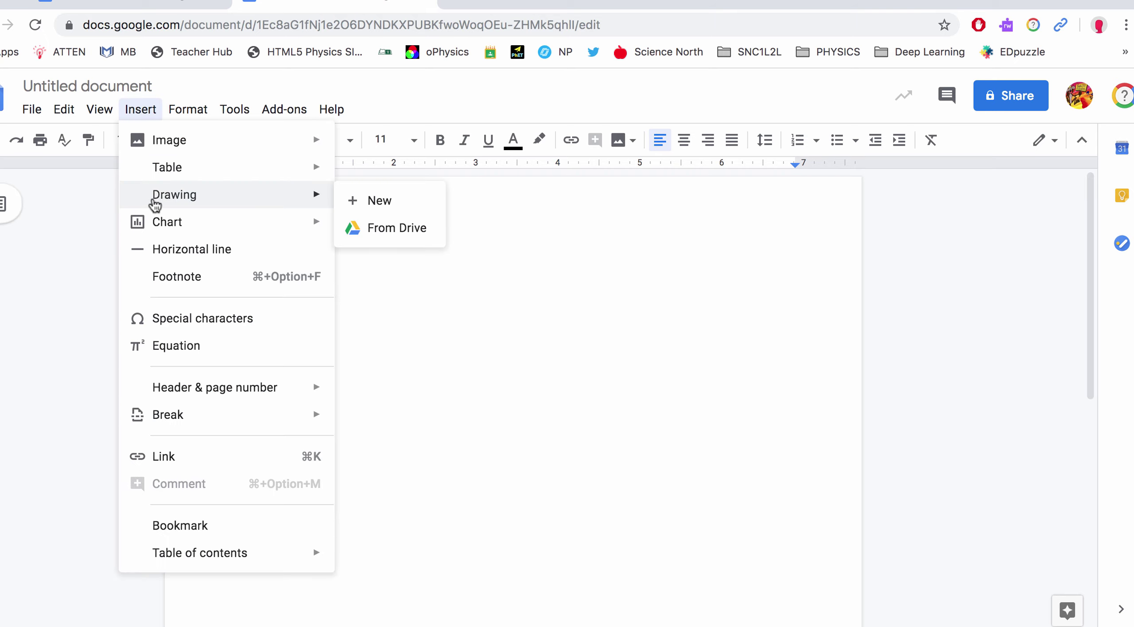
click(372, 203)
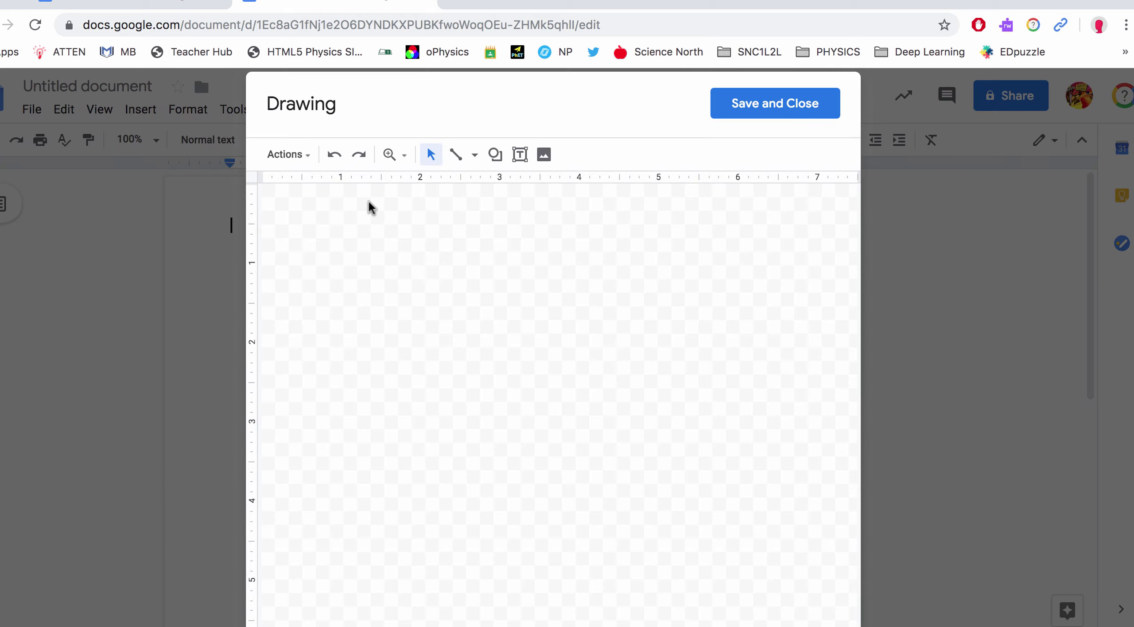
Step: With the plain Line tool, draw the incline's sloped line and horizontal base line
click(459, 155)
click(457, 157)
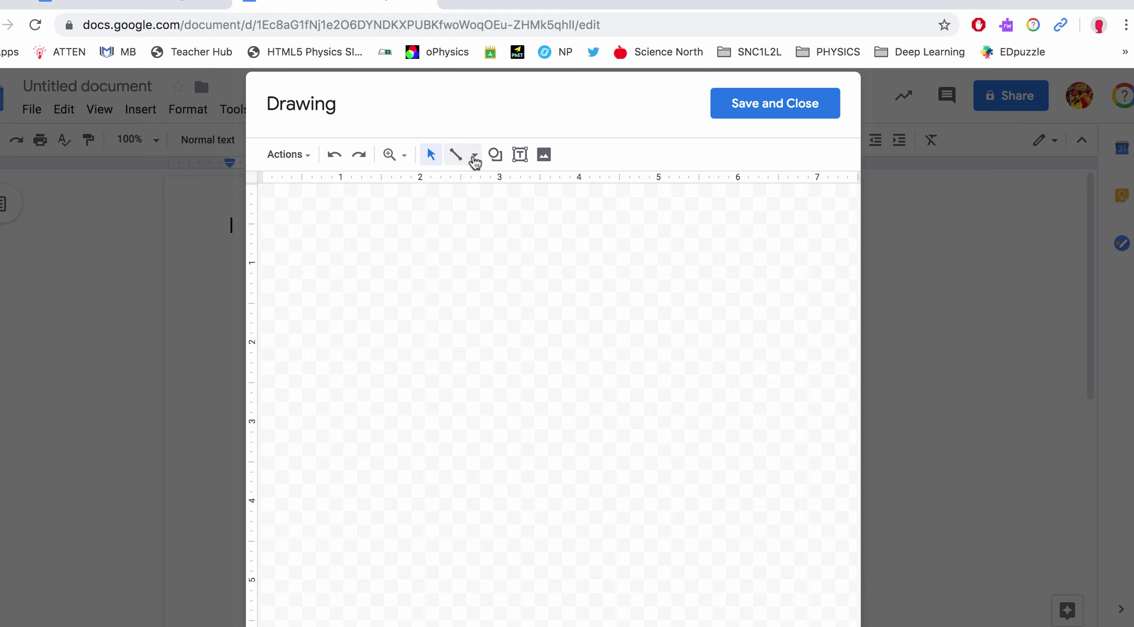
click(474, 156)
click(476, 185)
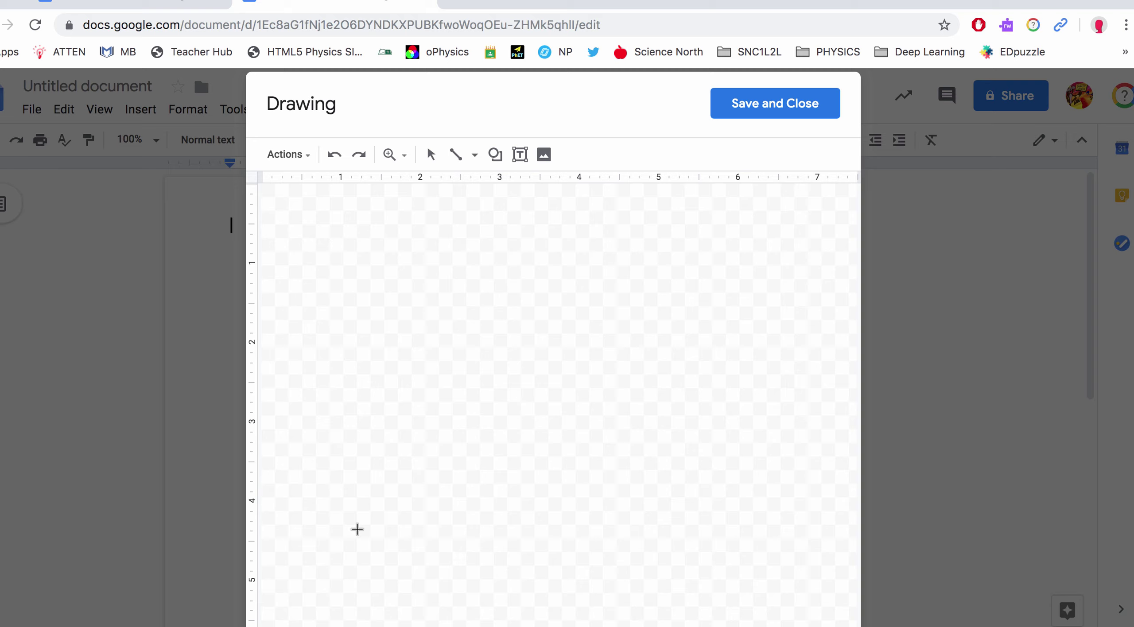
mouse_move(336, 513)
mouse_down()
mouse_move(690, 524)
mouse_move(788, 514)
mouse_move(516, 319)
mouse_move(336, 290)
mouse_up()
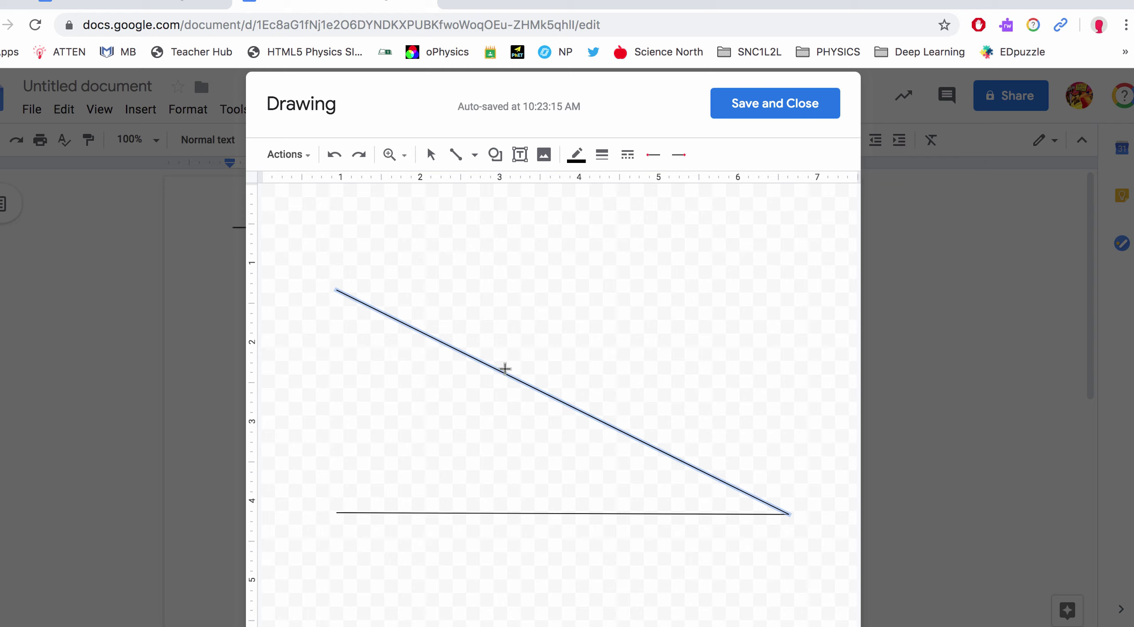
Step: Draw a small rectangle above the incline and make its fill transparent
click(495, 154)
mouse_move(502, 186)
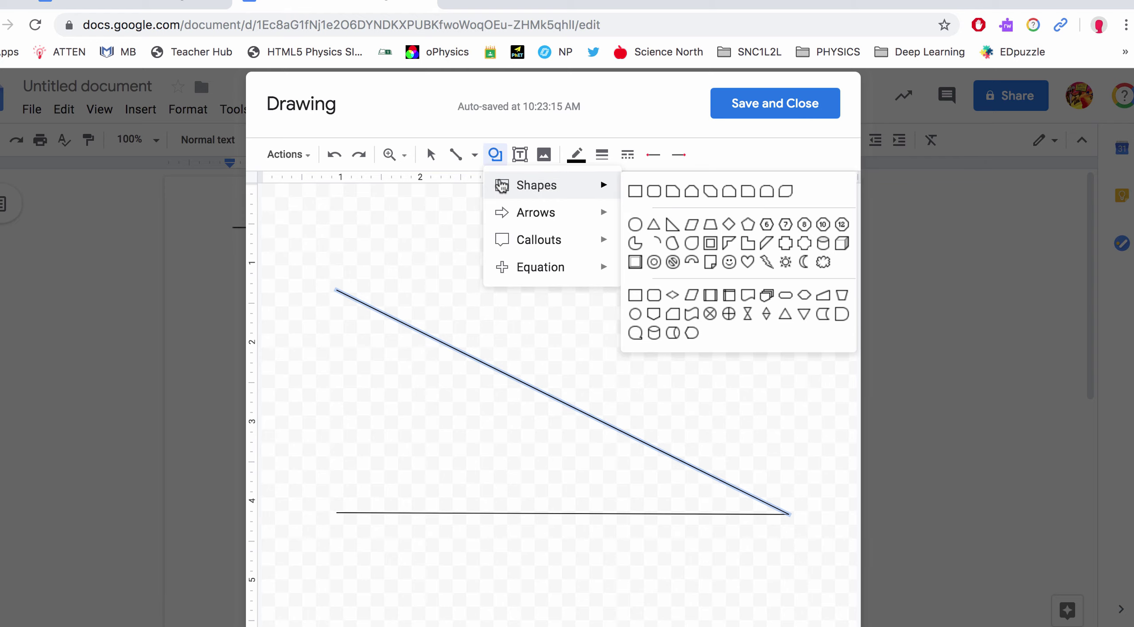
click(635, 191)
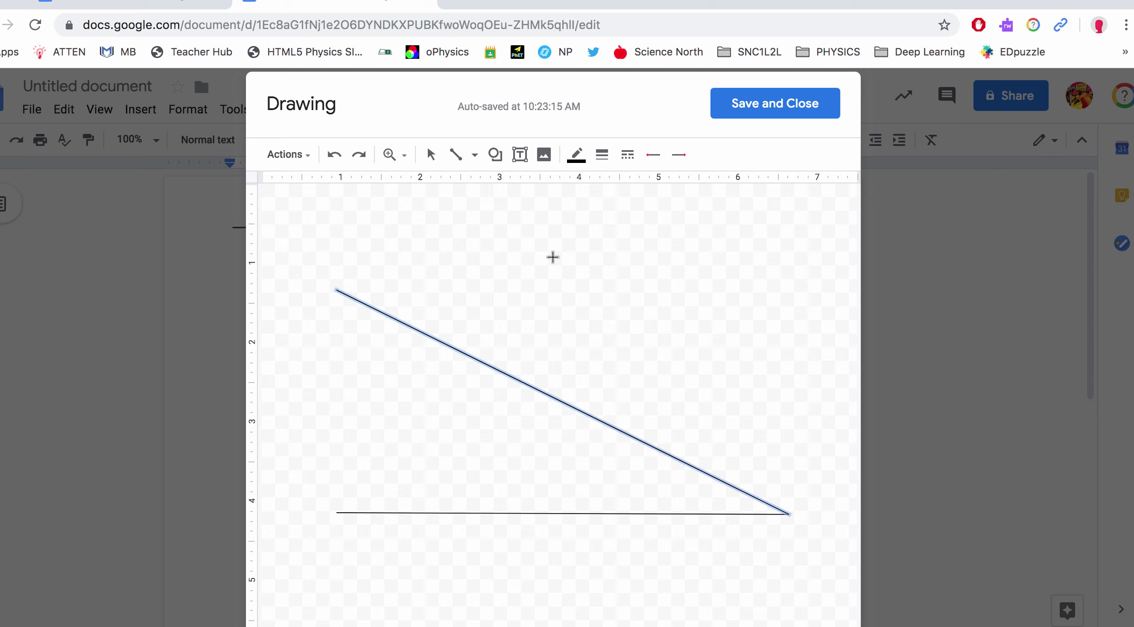
drag(553, 257, 614, 308)
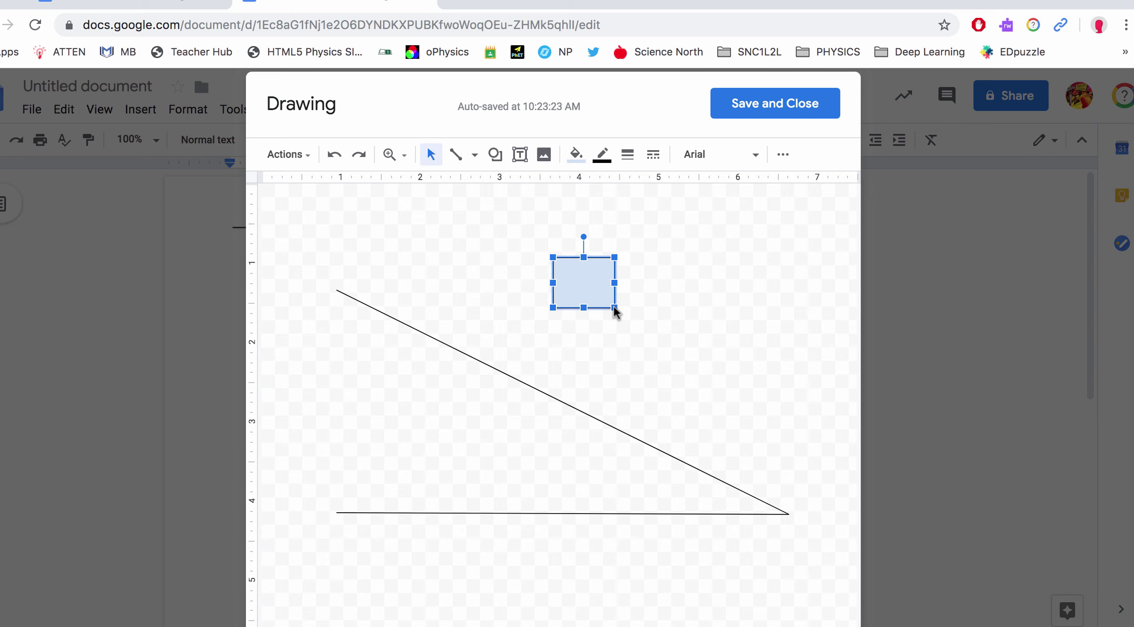
click(576, 153)
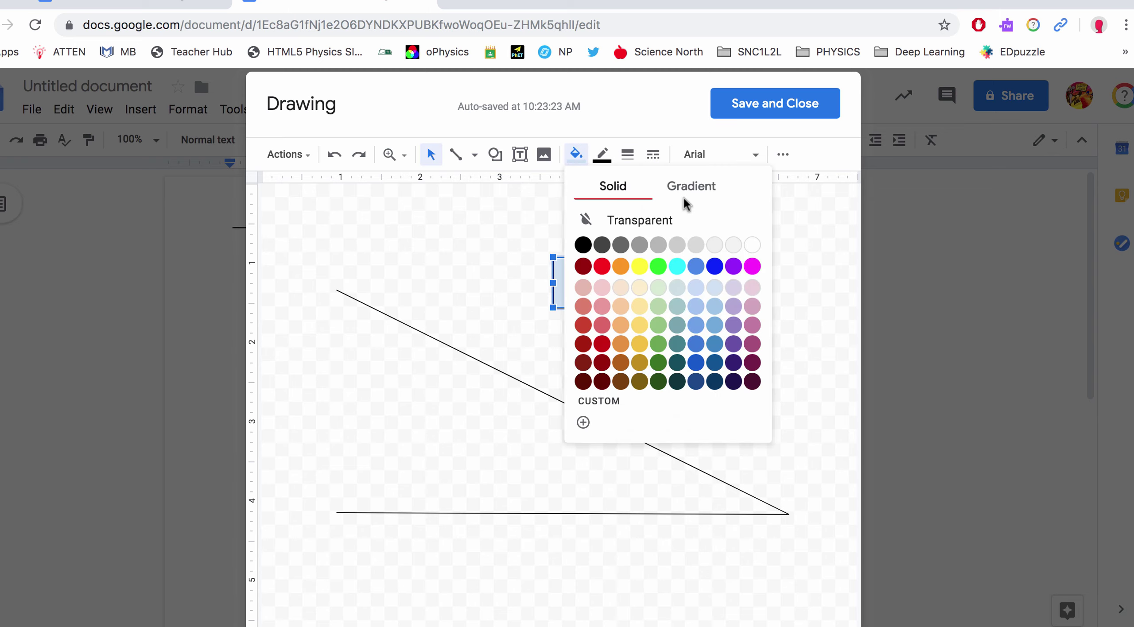
click(638, 221)
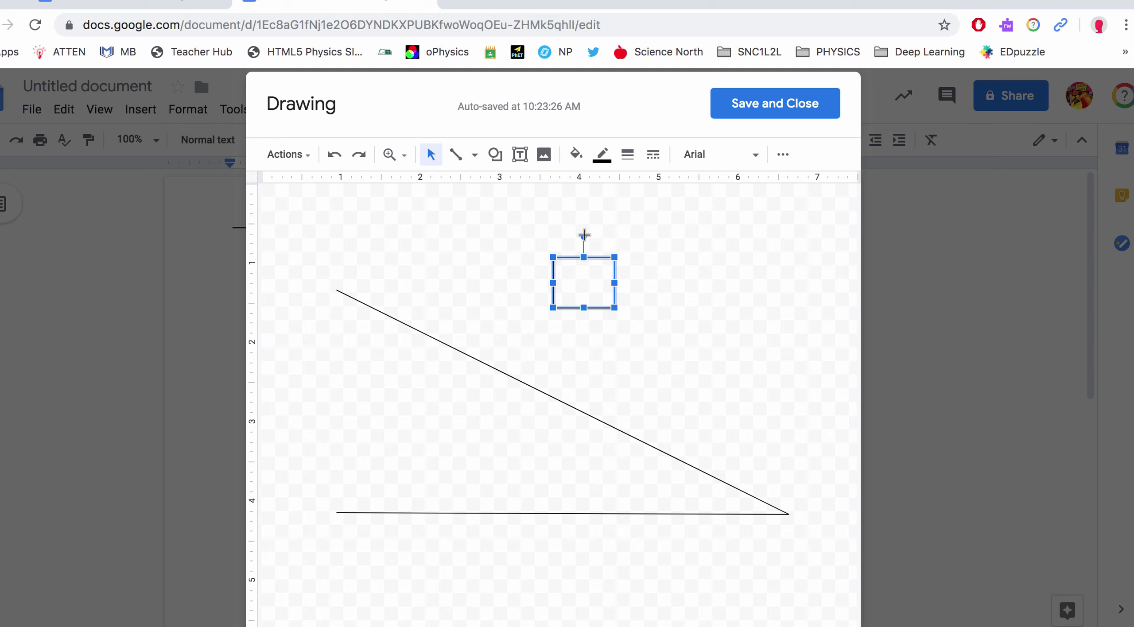
Step: Rotate the box about 28° so it rests on the slope
drag(584, 235, 566, 323)
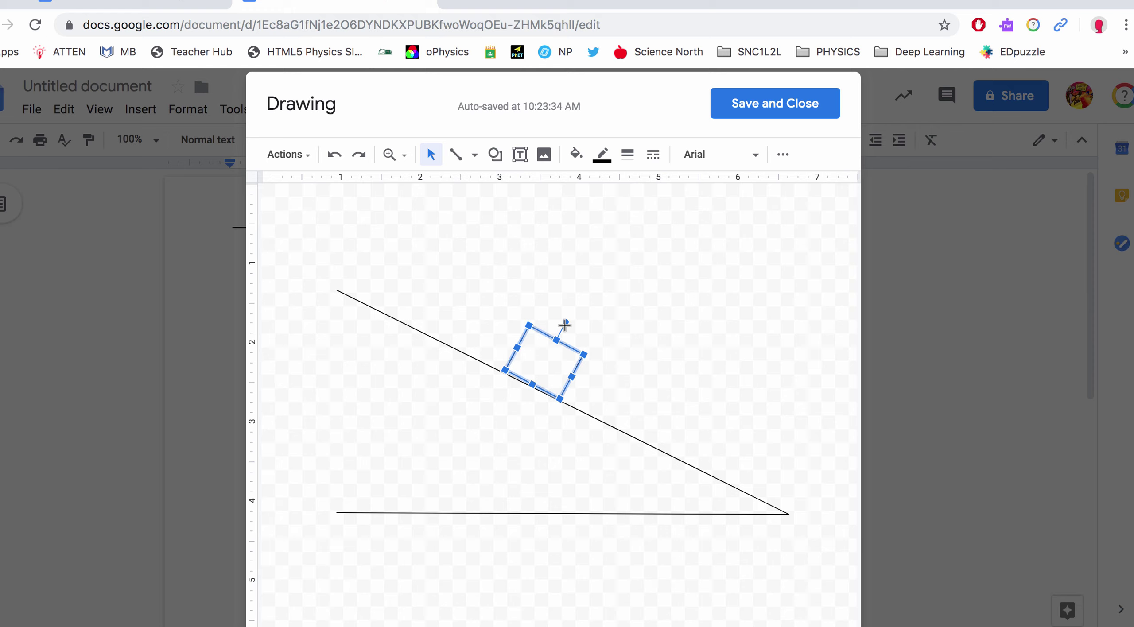
drag(565, 321, 564, 323)
click(723, 301)
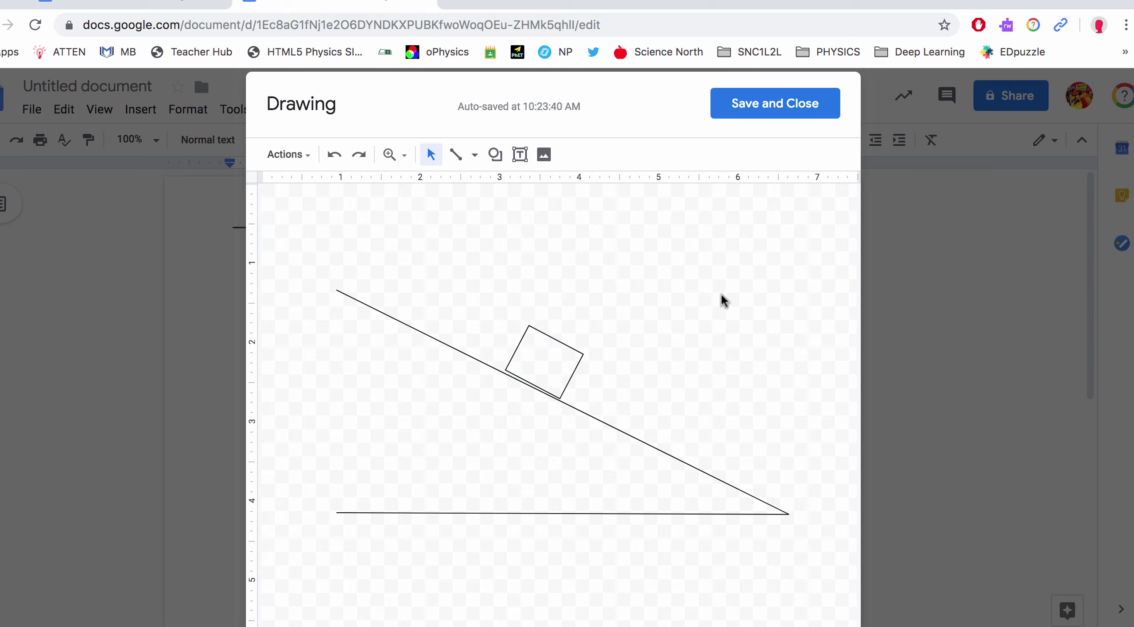
Step: Draw a straight line parallel to the slope through the box
click(474, 154)
click(461, 182)
drag(438, 301, 775, 471)
click(575, 371)
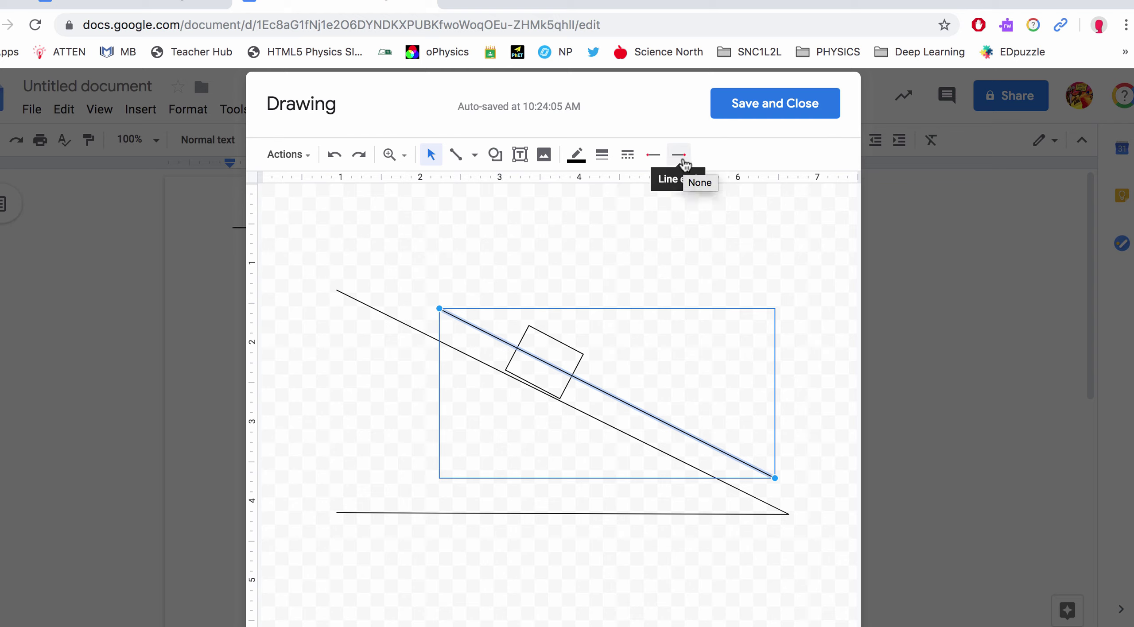
Step: Give the slope-parallel line arrowheads on both ends and a dashed style
click(684, 164)
click(705, 212)
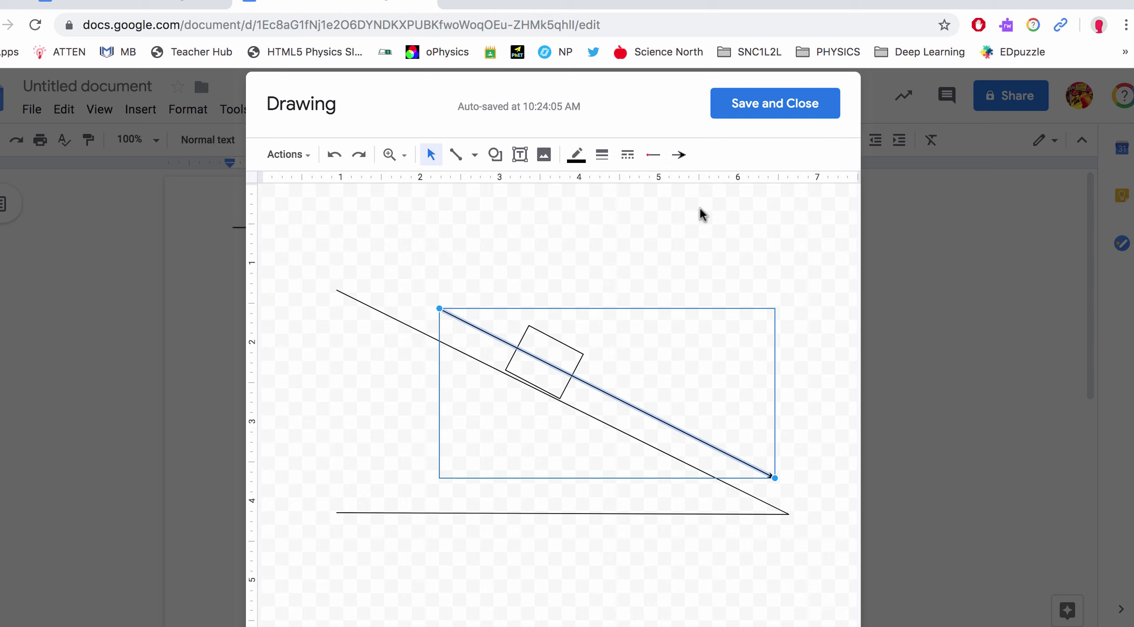
click(653, 160)
click(660, 210)
click(628, 156)
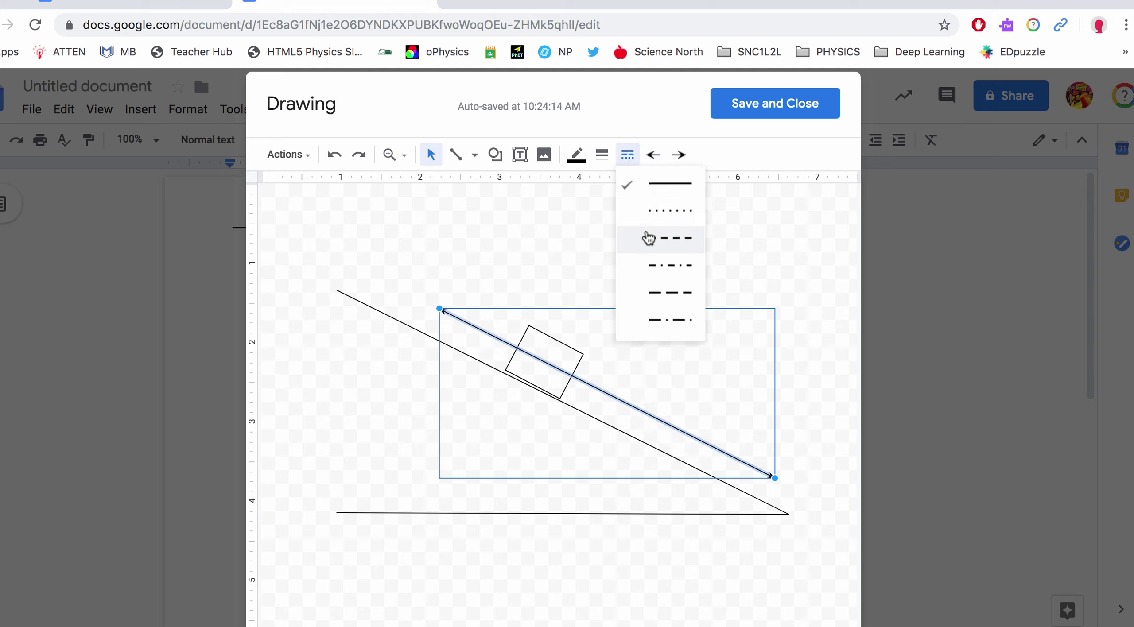
click(649, 238)
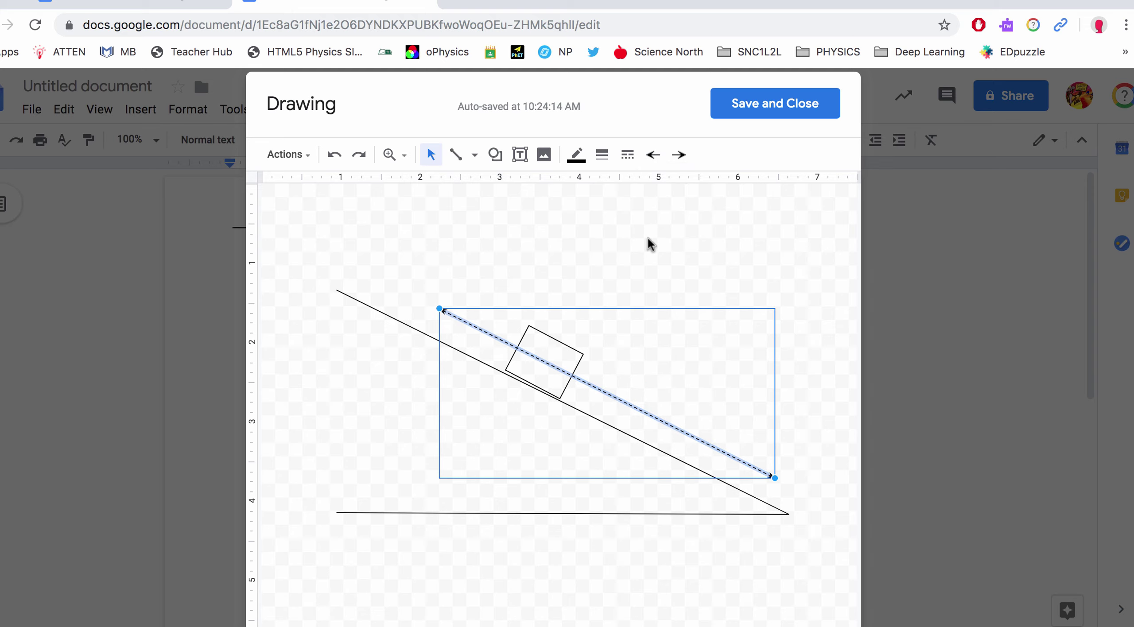
click(737, 241)
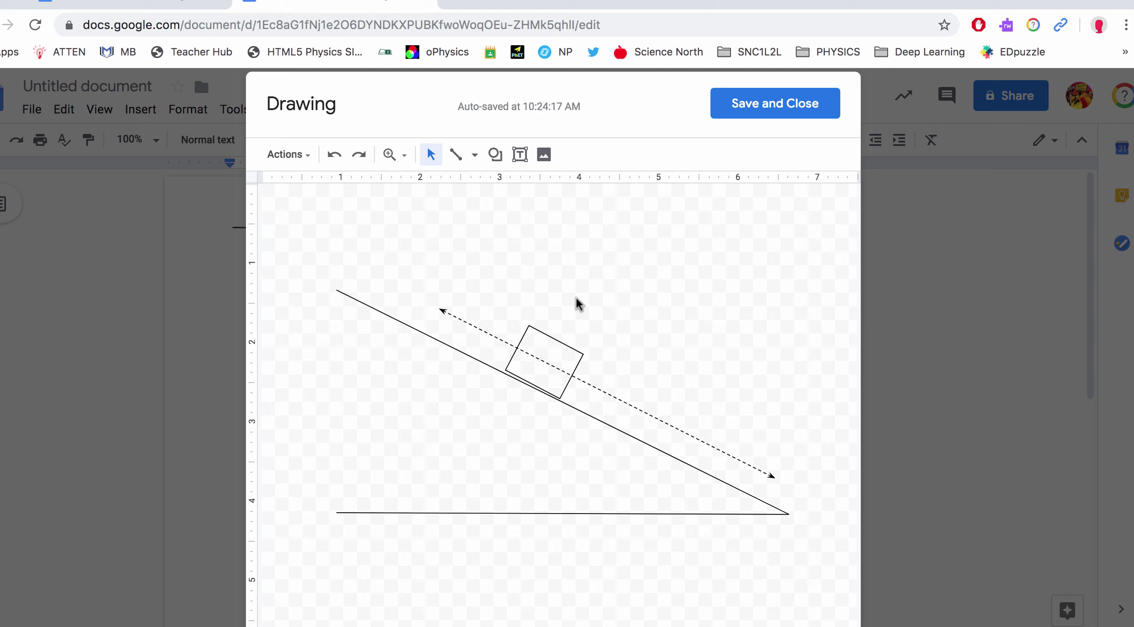
key(alt+shift+l)
Step: Draw a dashed arrow perpendicular to the slope through the box
drag(485, 469, 613, 215)
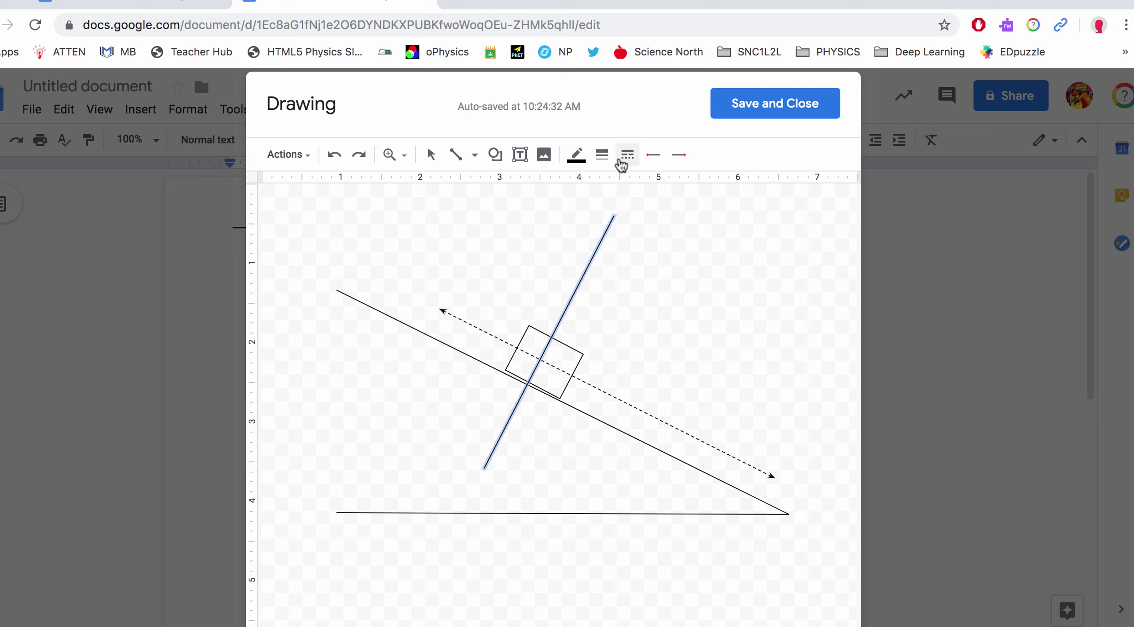
click(627, 155)
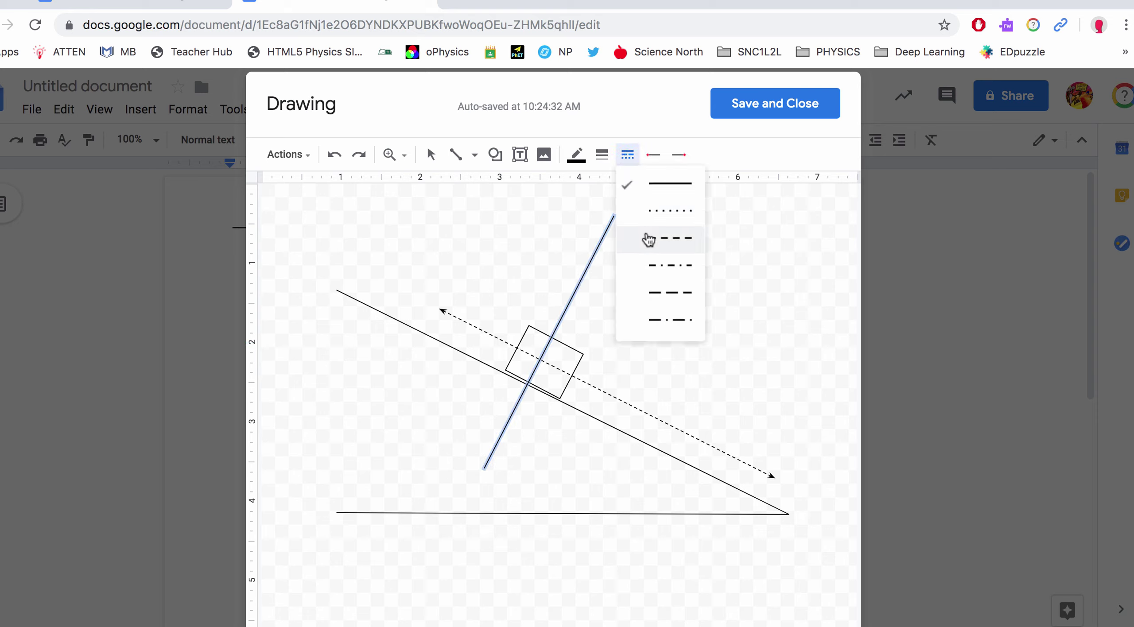
click(652, 242)
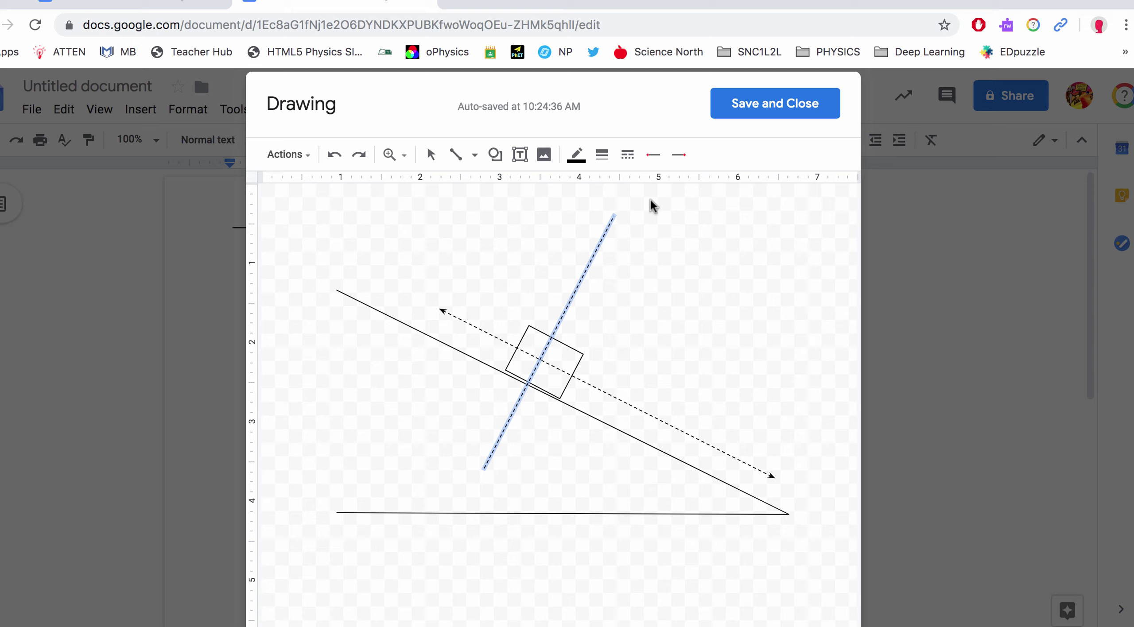
click(680, 158)
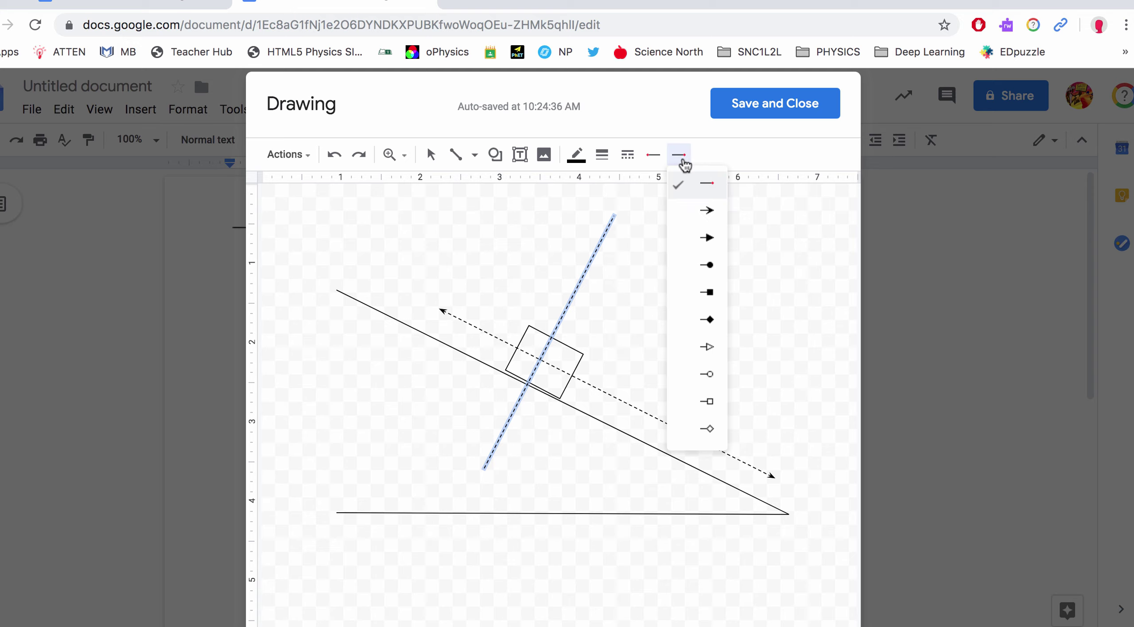
click(706, 211)
click(448, 223)
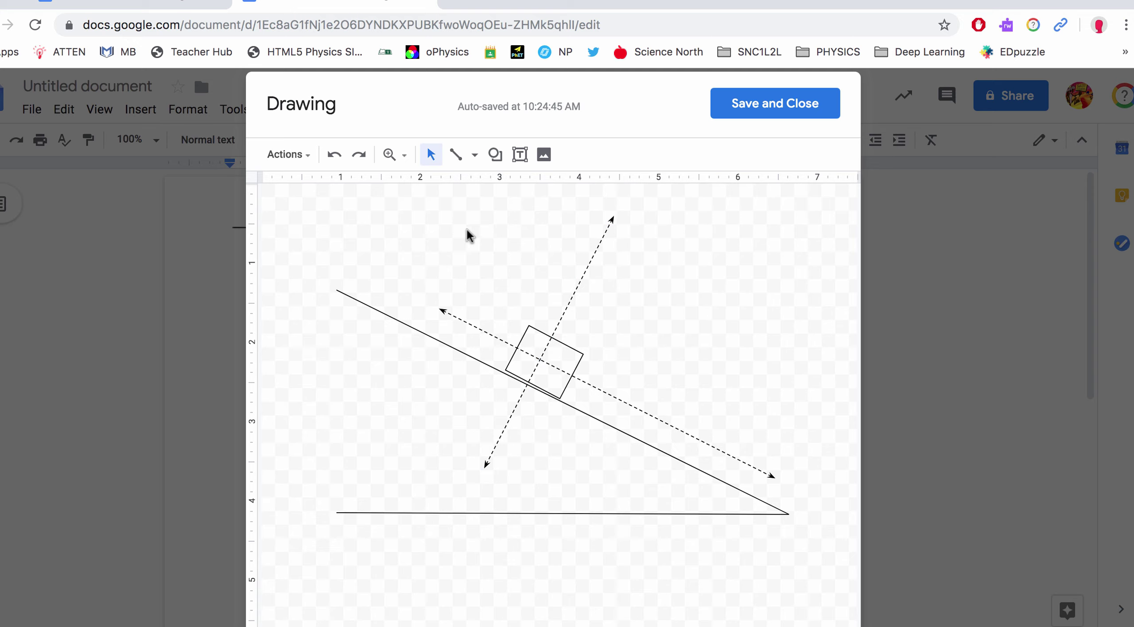
Step: Shorten the lower-right end of the slope-parallel dashed arrow
click(682, 431)
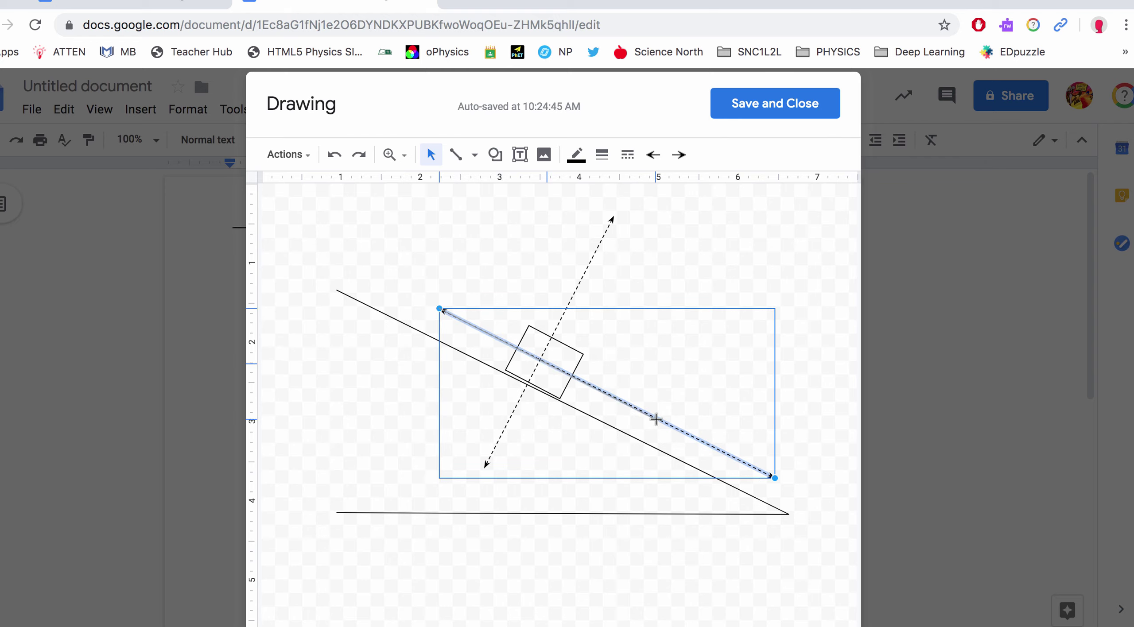
drag(659, 421, 660, 420)
click(762, 239)
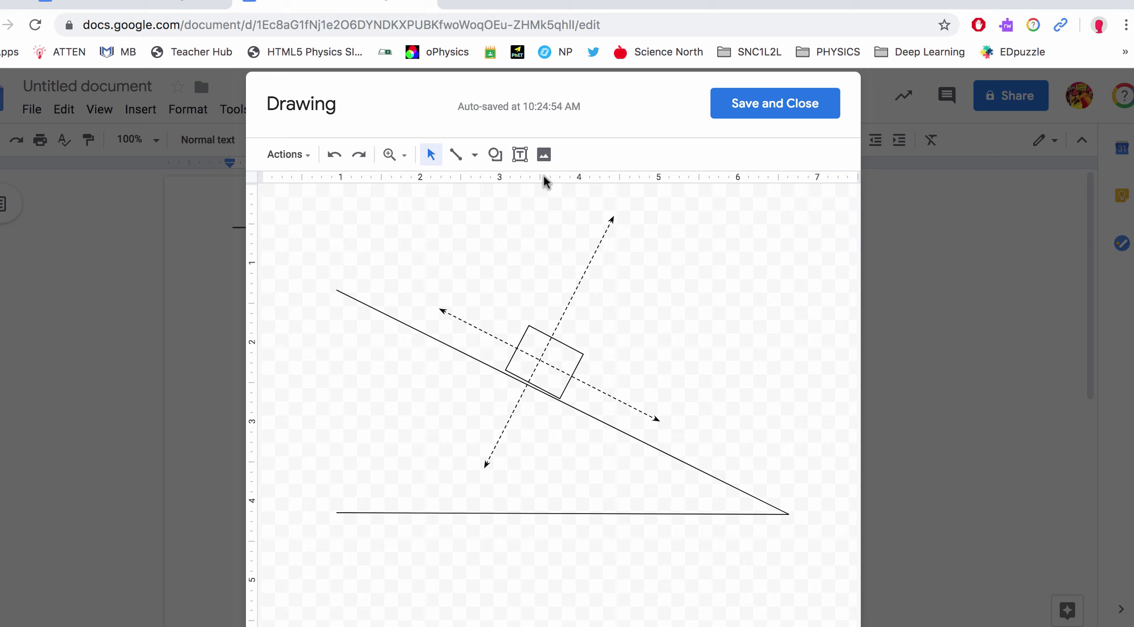
Step: Add text labels 'y' at the perpendicular axis top and 'x' at the slope axis end
click(520, 156)
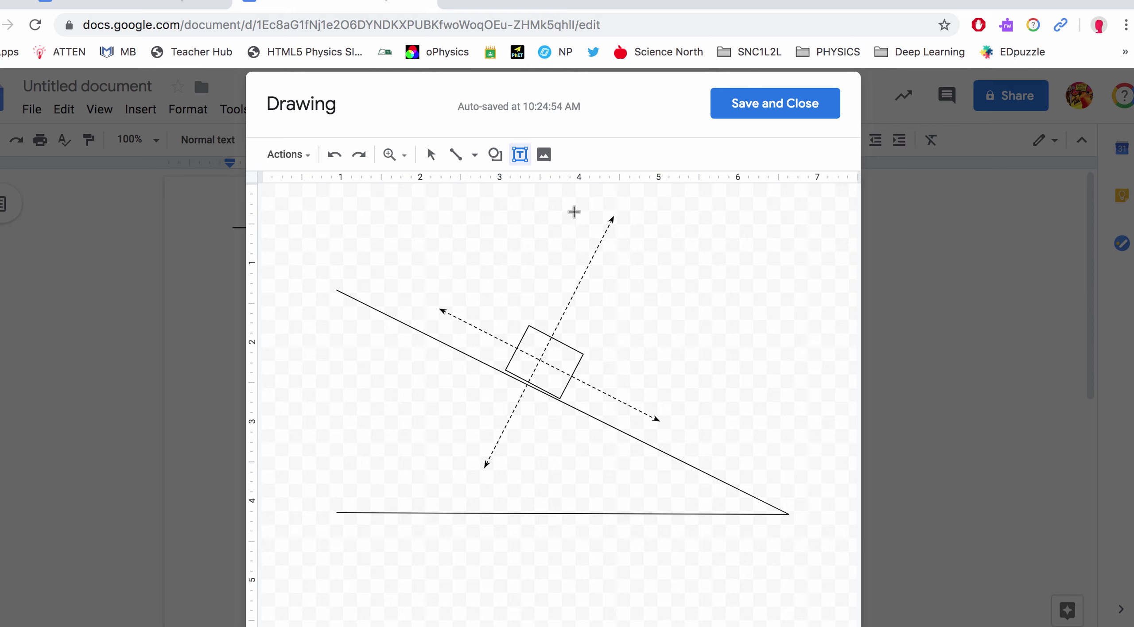
drag(573, 201, 597, 230)
text(y)
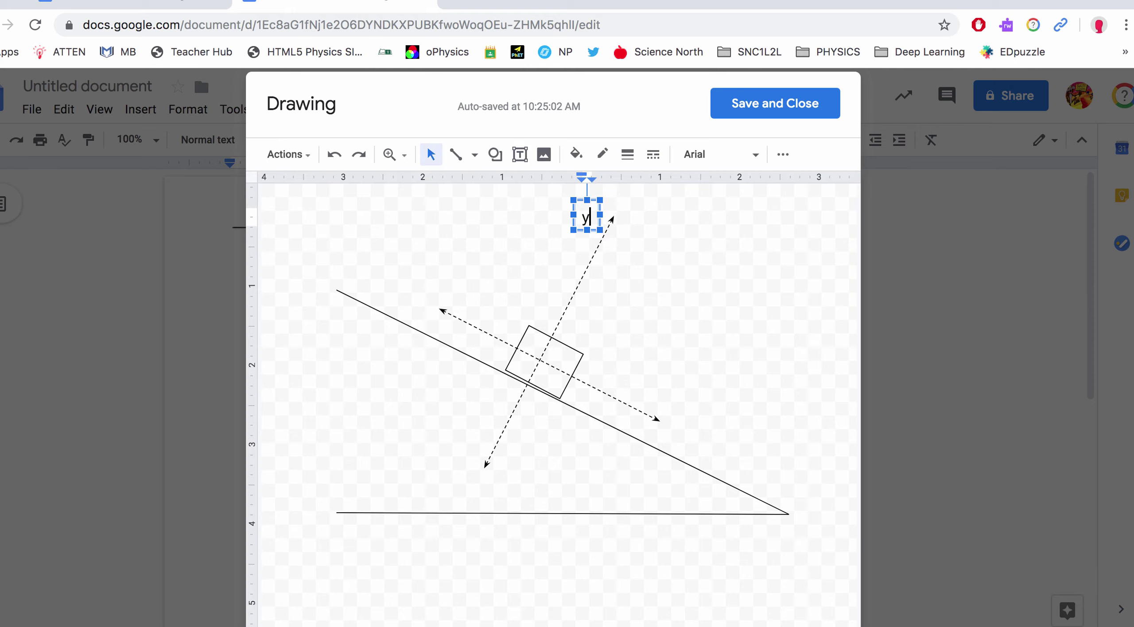
click(730, 244)
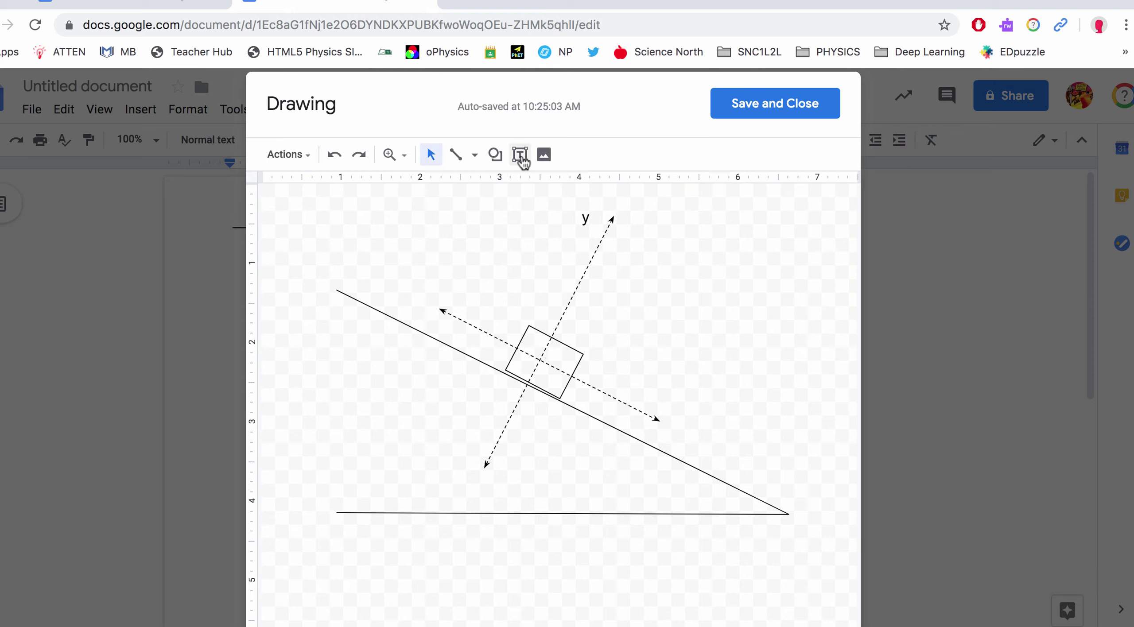
click(520, 155)
drag(669, 390, 701, 429)
text(x)
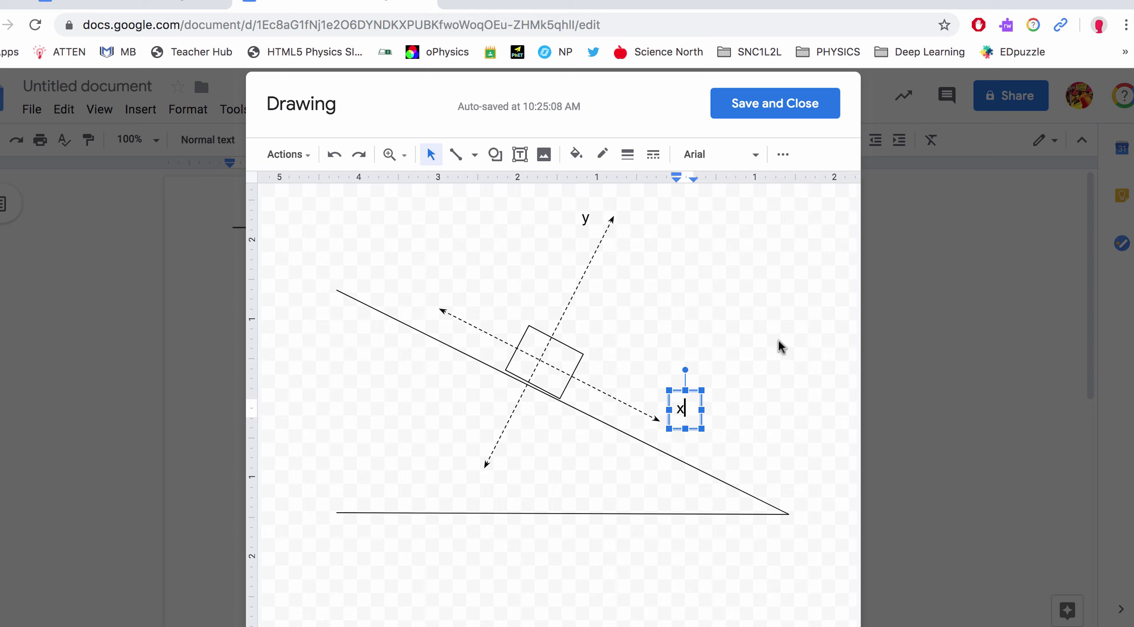
click(780, 346)
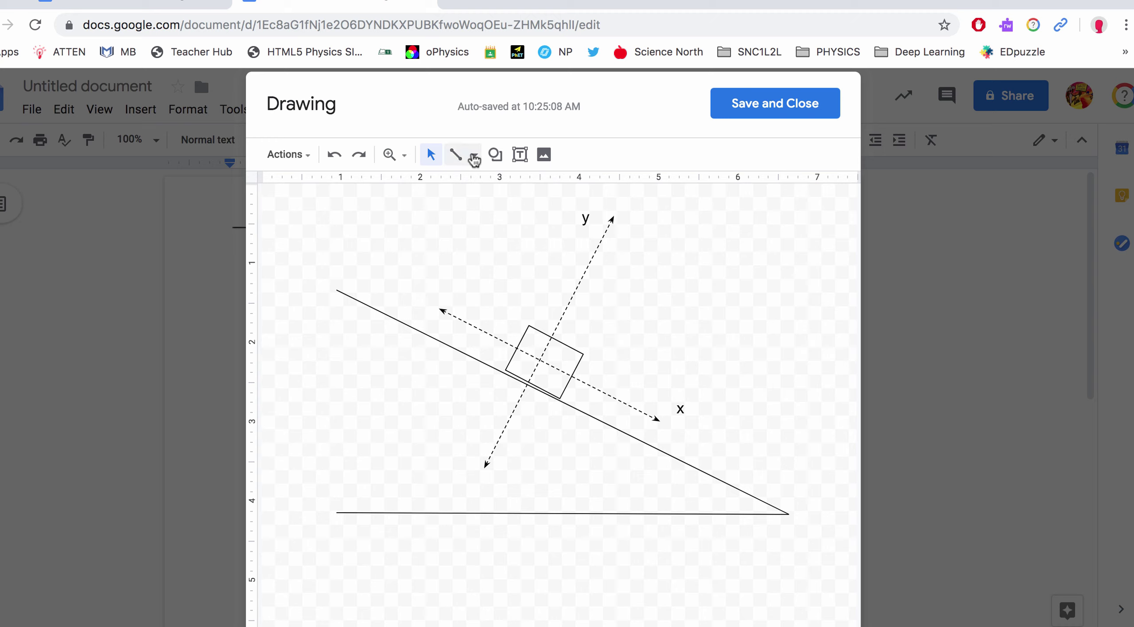
Step: Draw a 3px red arrow straight down from the box's centre
click(474, 155)
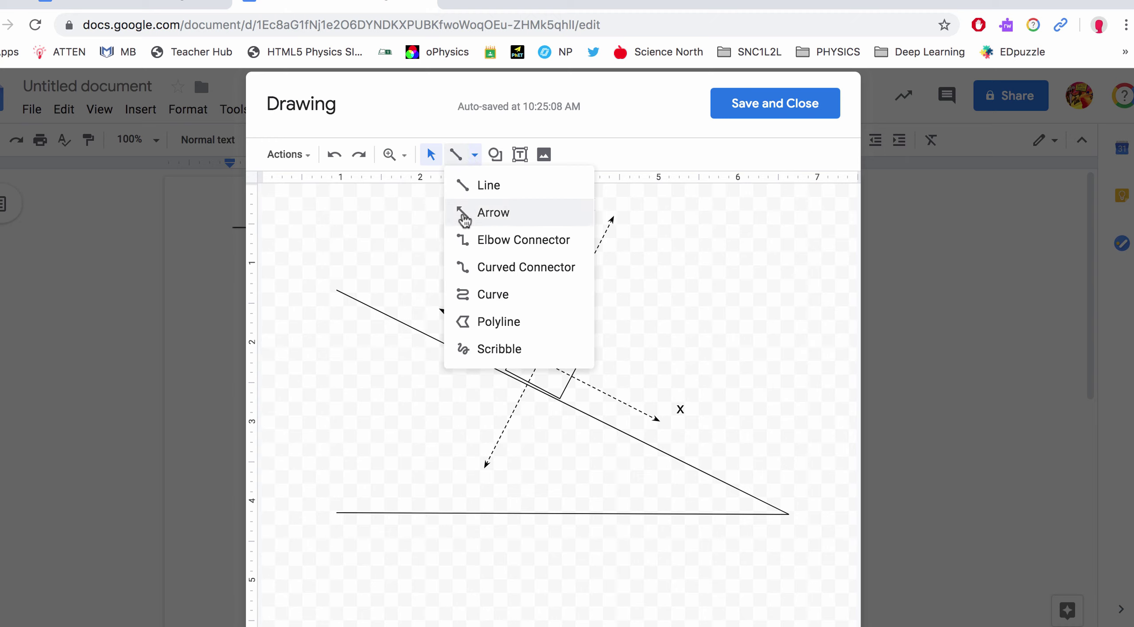
click(463, 215)
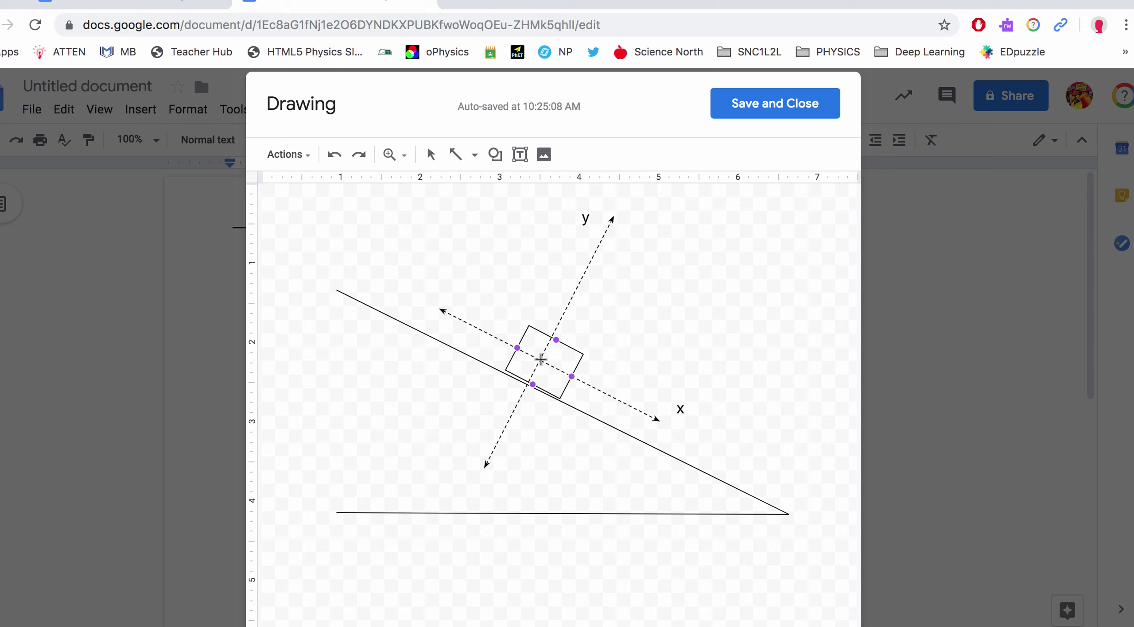
drag(539, 359, 540, 503)
click(602, 154)
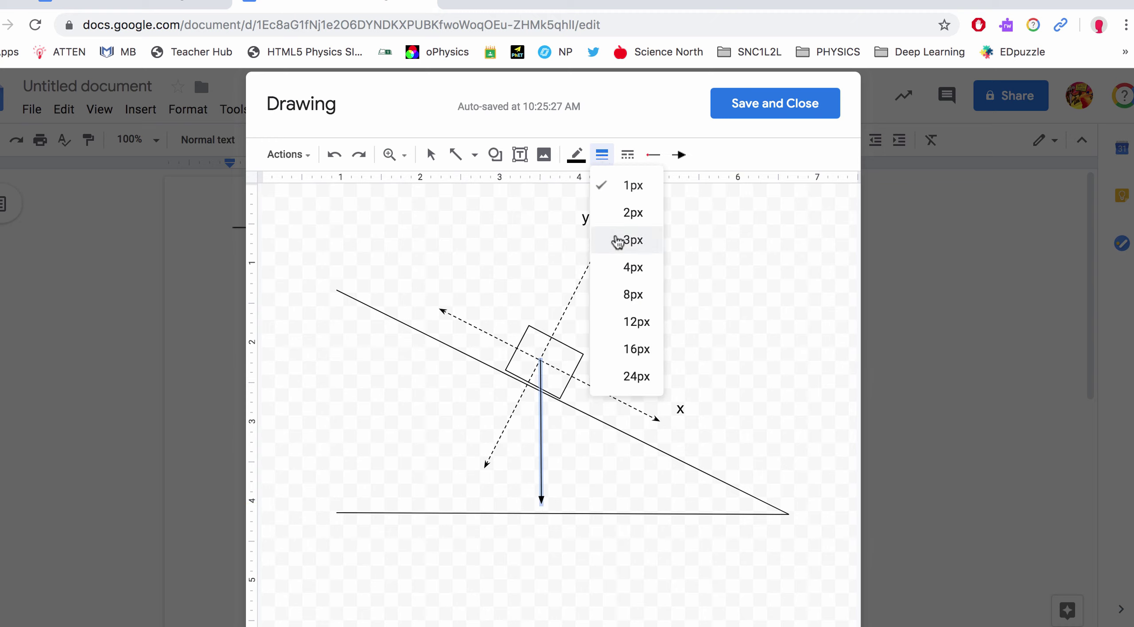
click(616, 240)
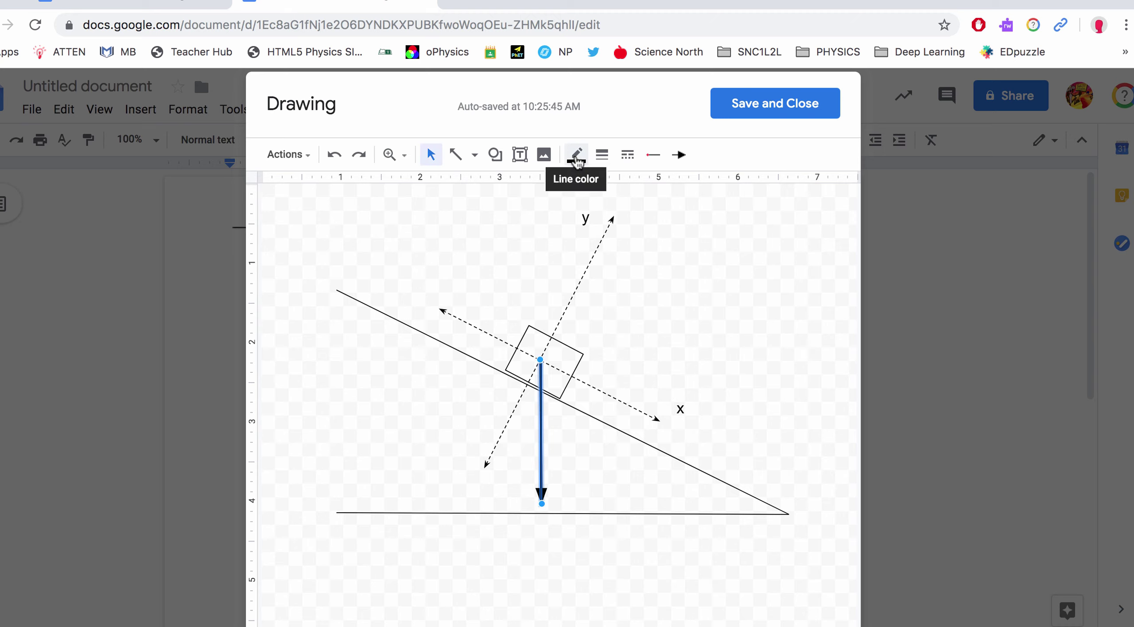
click(576, 156)
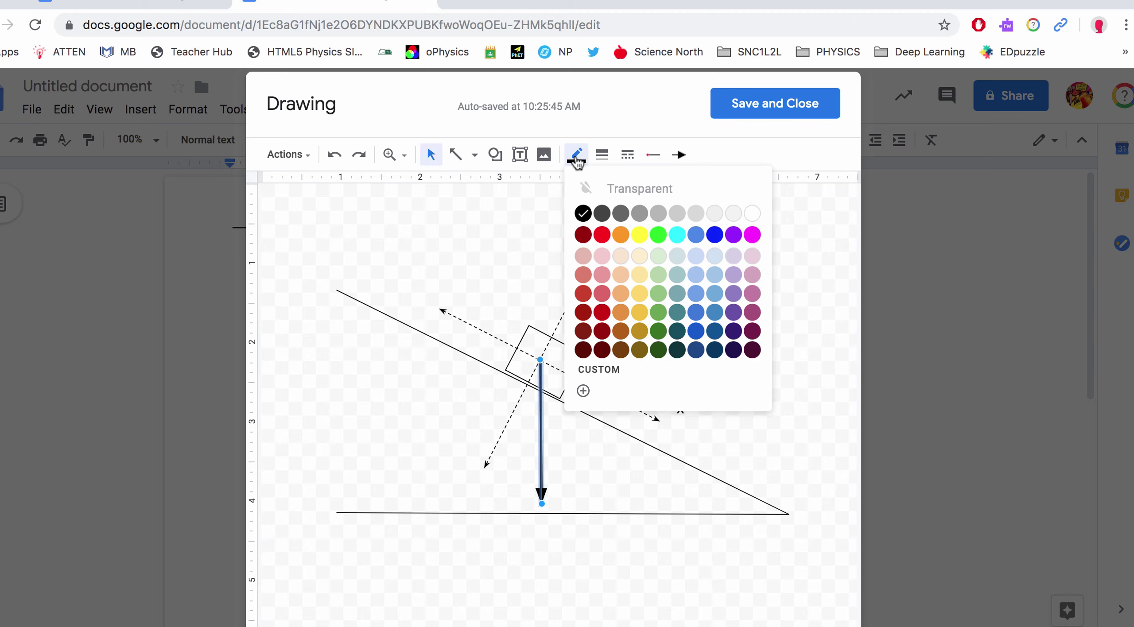
click(602, 236)
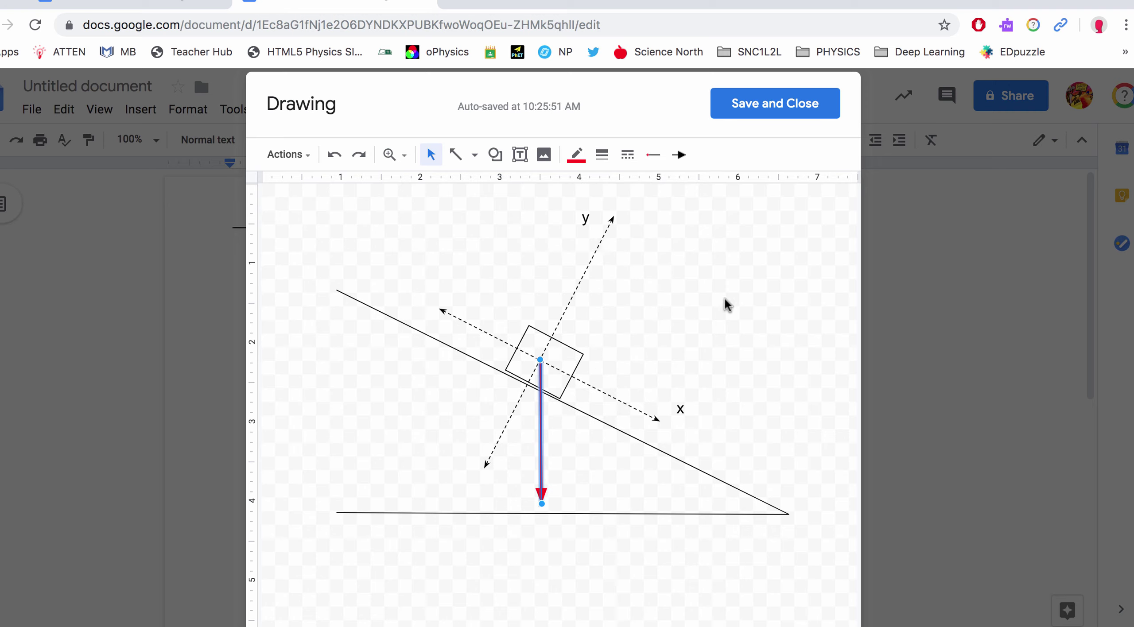
click(627, 553)
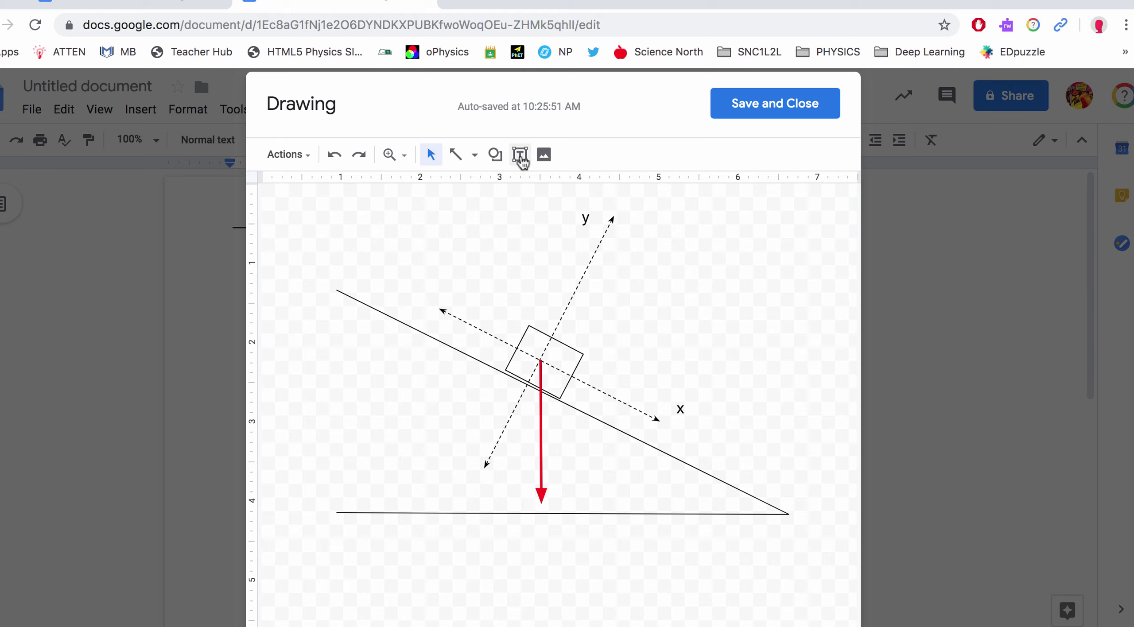
Step: Label the red arrow 'Fg' with the g as a subscript
click(519, 155)
drag(565, 447, 620, 491)
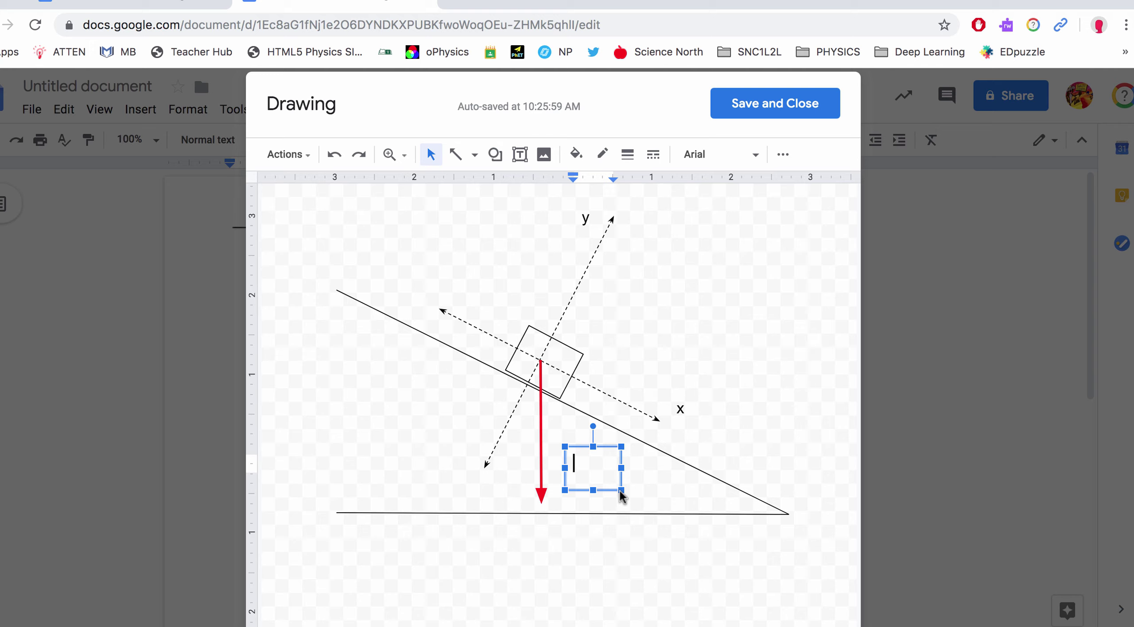
text(Fg)
drag(583, 473, 593, 469)
key(super+comma)
click(740, 405)
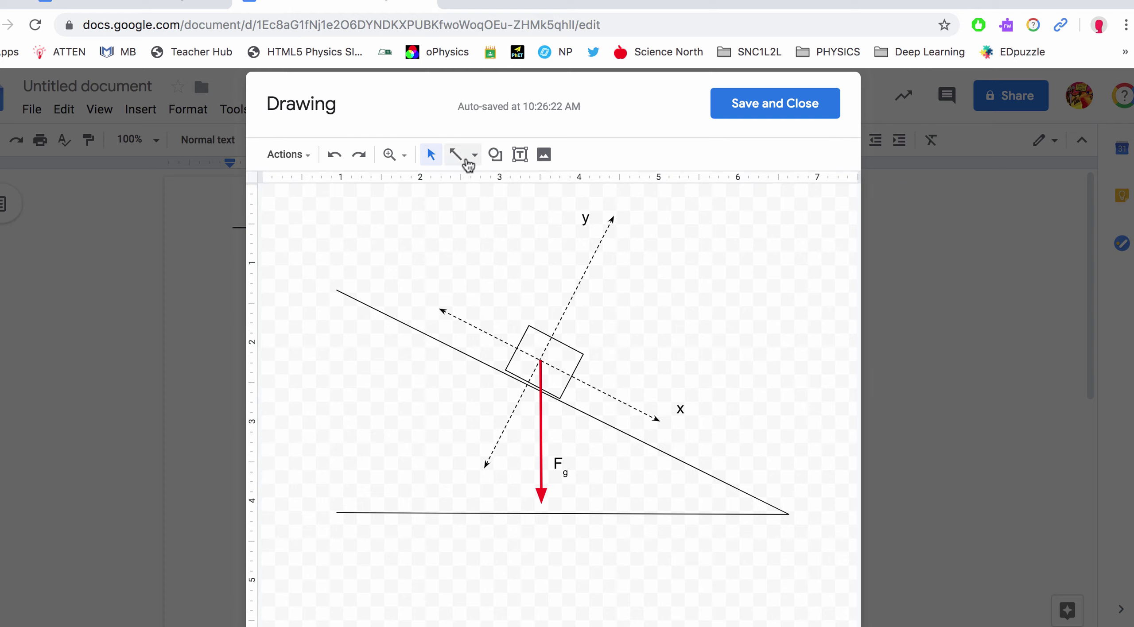
Step: Draw a 4px blue arrow from the box's centre up along the y axis
click(475, 155)
click(475, 208)
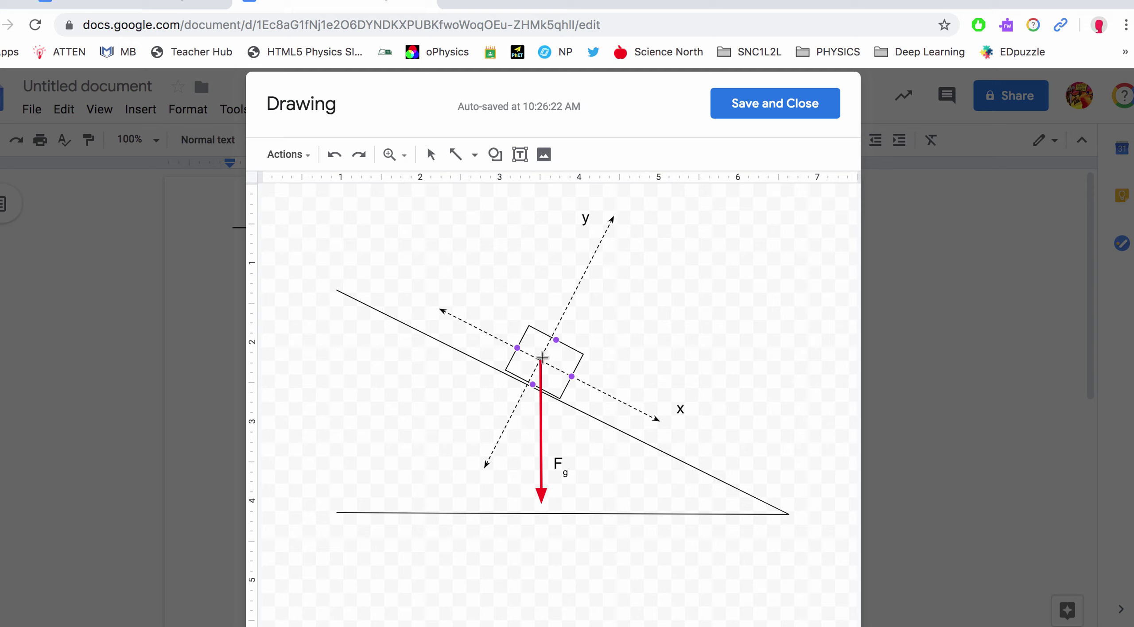
drag(542, 359, 582, 279)
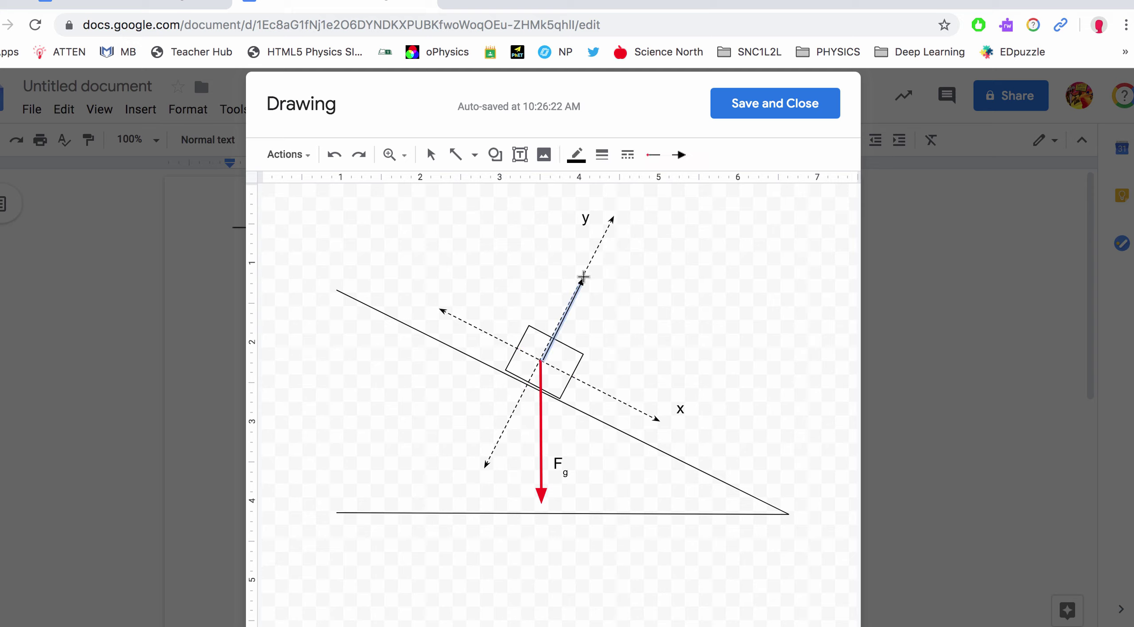
click(601, 158)
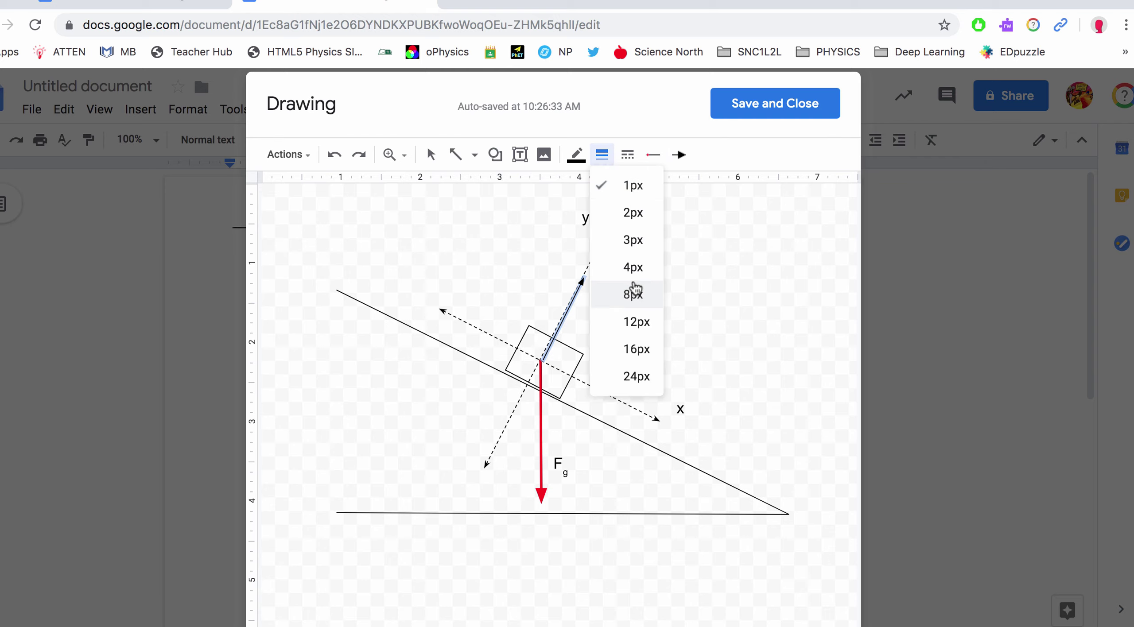
click(632, 268)
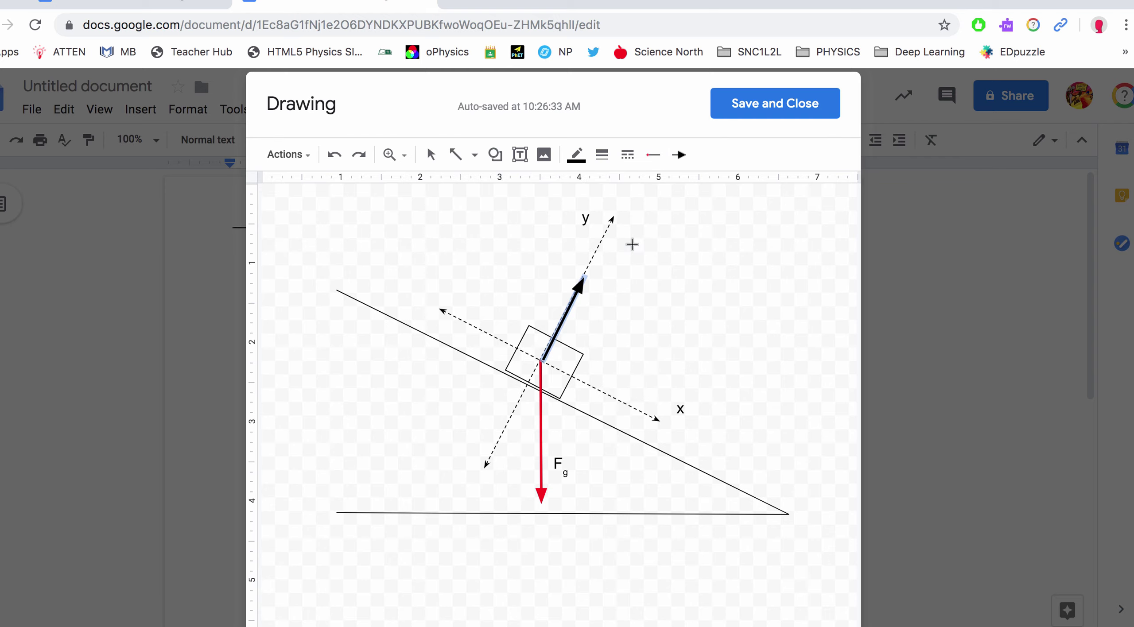
click(576, 155)
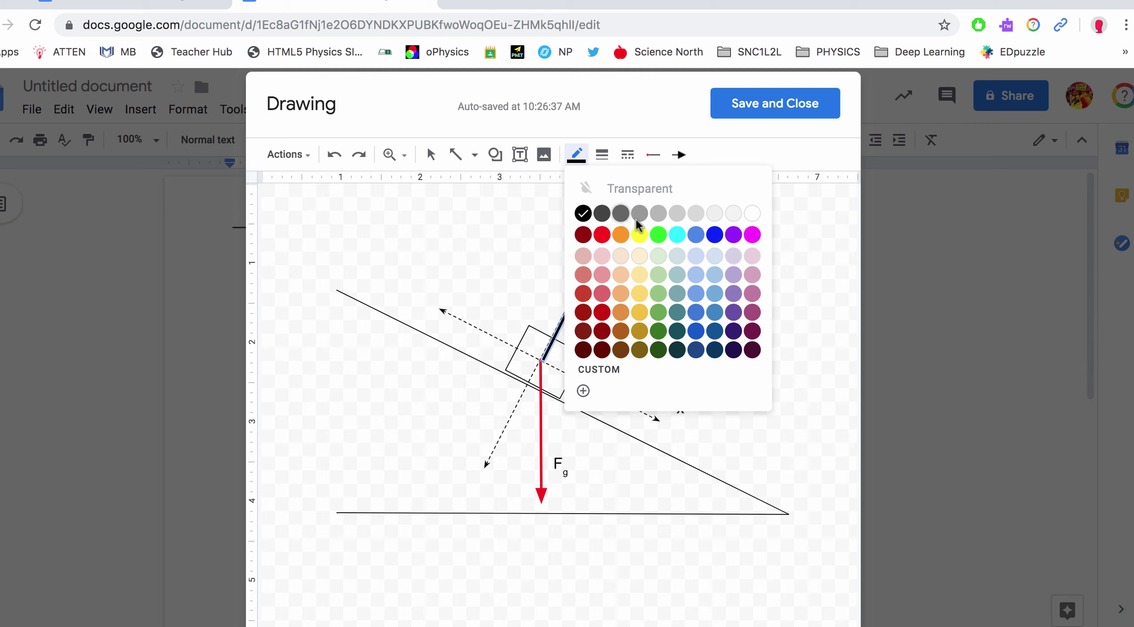
click(714, 234)
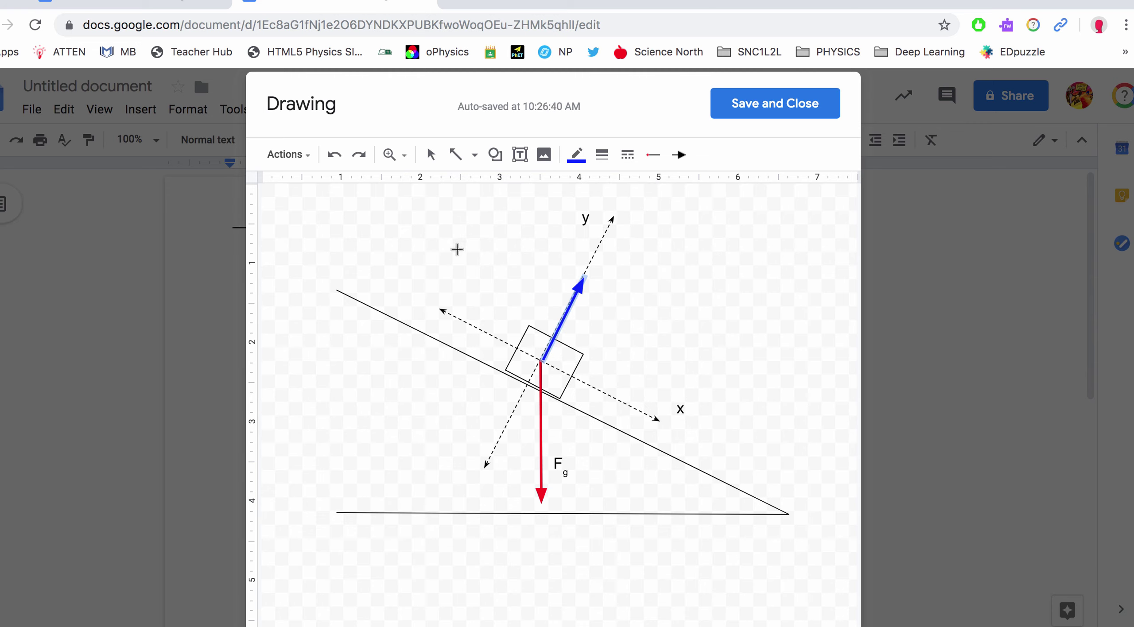
Step: Add an 'FN' label and move it beside the blue arrow
drag(511, 231, 550, 268)
text(F)
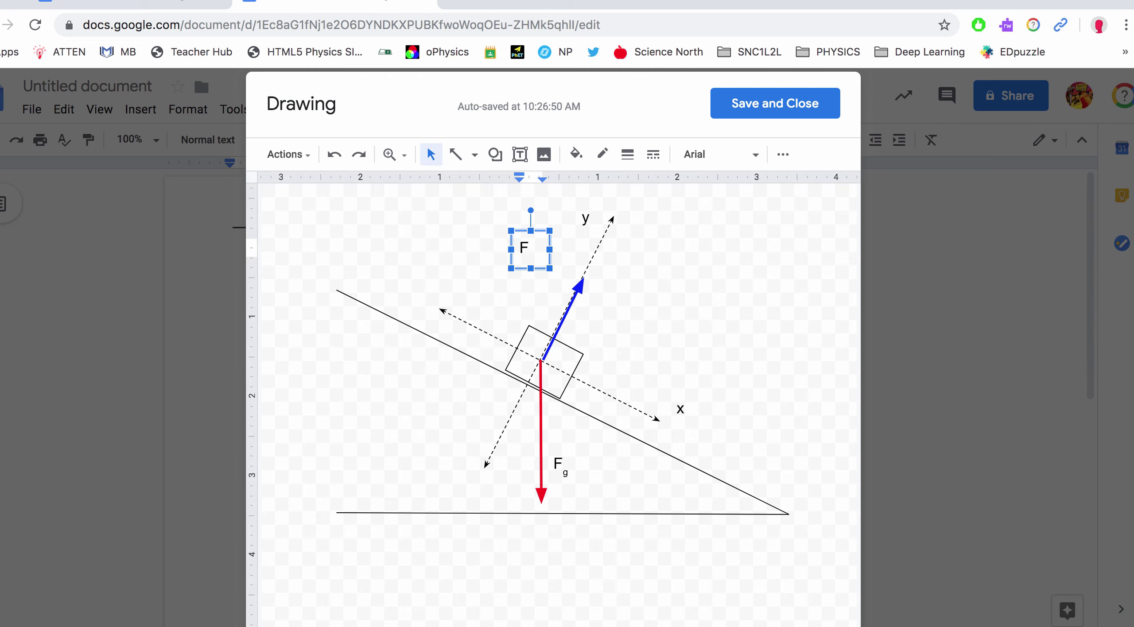
text(N)
click(739, 261)
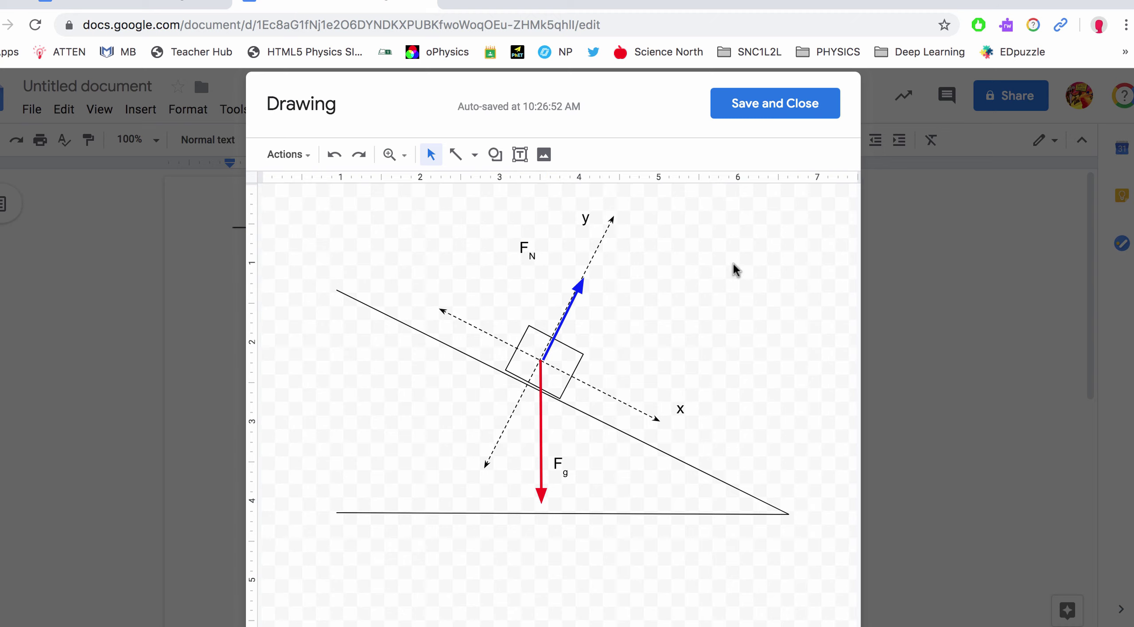
drag(544, 246, 569, 261)
key(alt+shift+l)
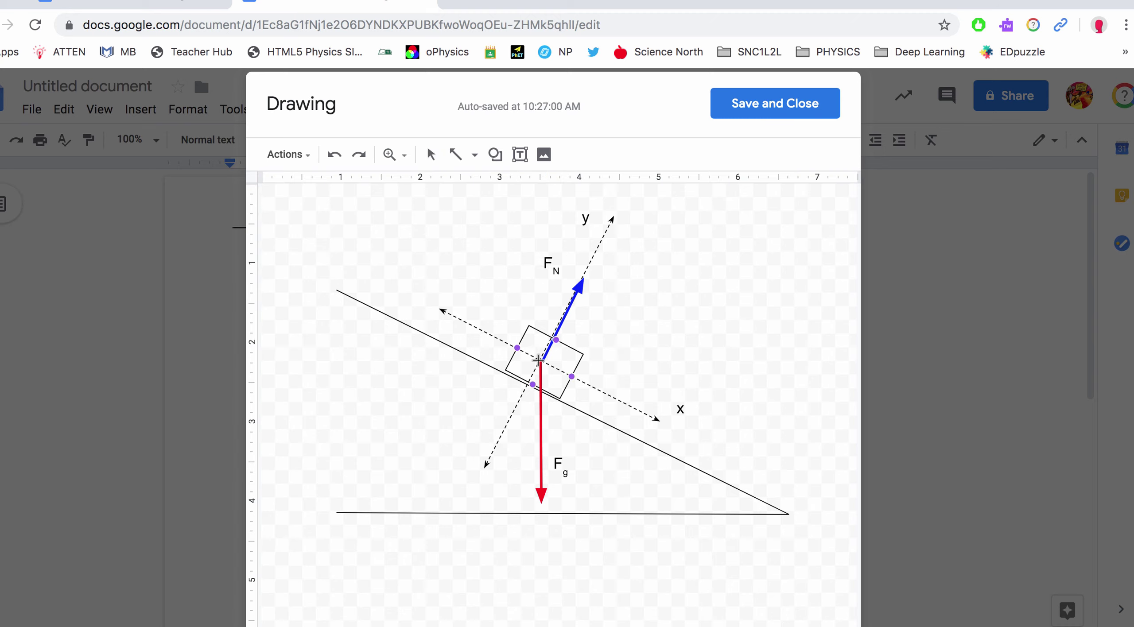
Step: Draw a short 4px black arrow from the box's centre up the incline
drag(541, 360, 516, 348)
click(601, 155)
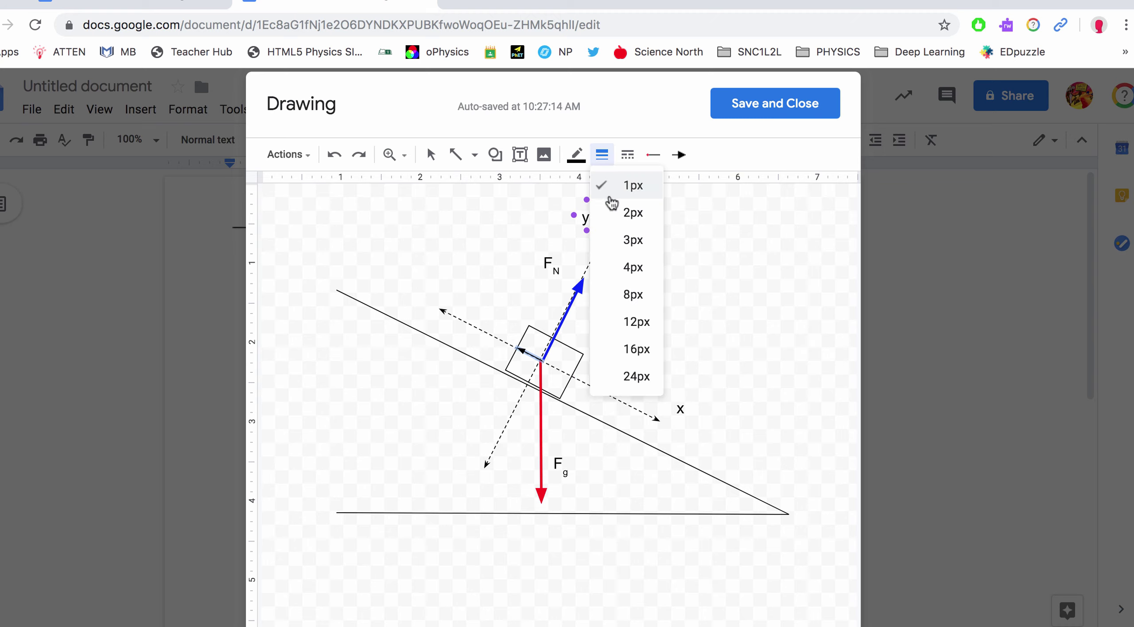
click(626, 267)
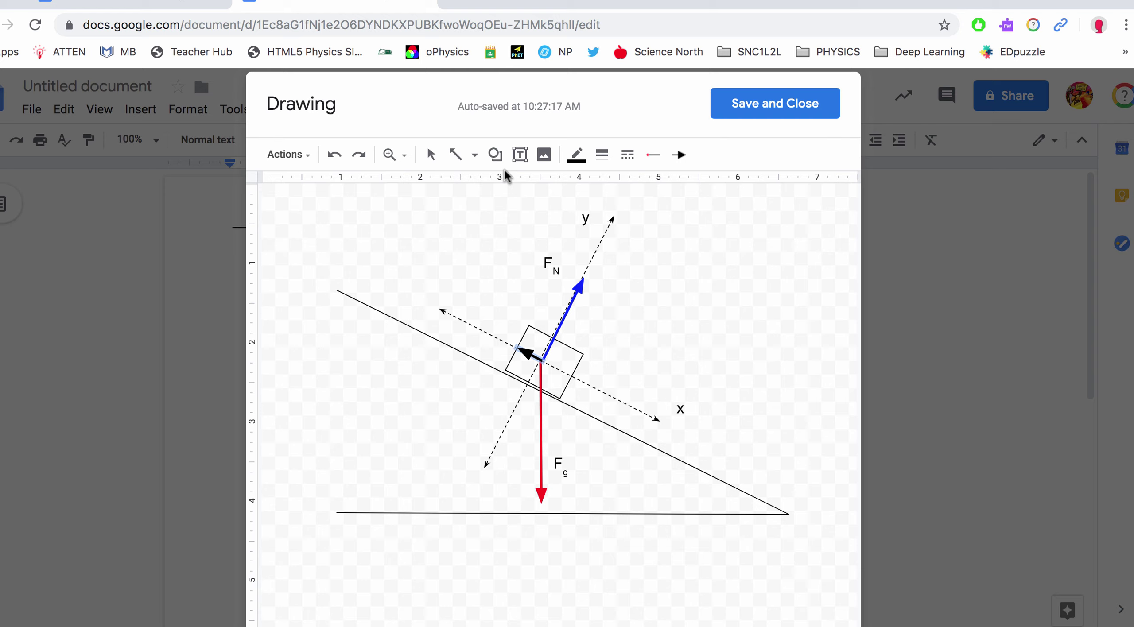
Step: Add an F_fs label and place it beside the friction arrow
click(520, 154)
drag(468, 251, 512, 300)
text(Ffs)
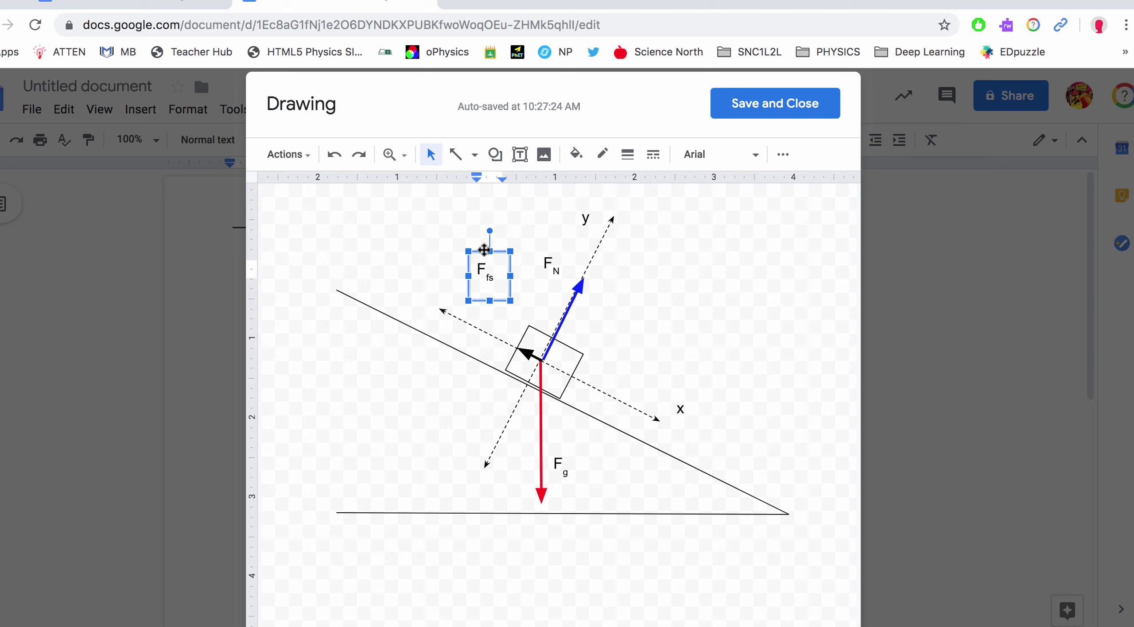
drag(484, 251, 509, 300)
click(728, 333)
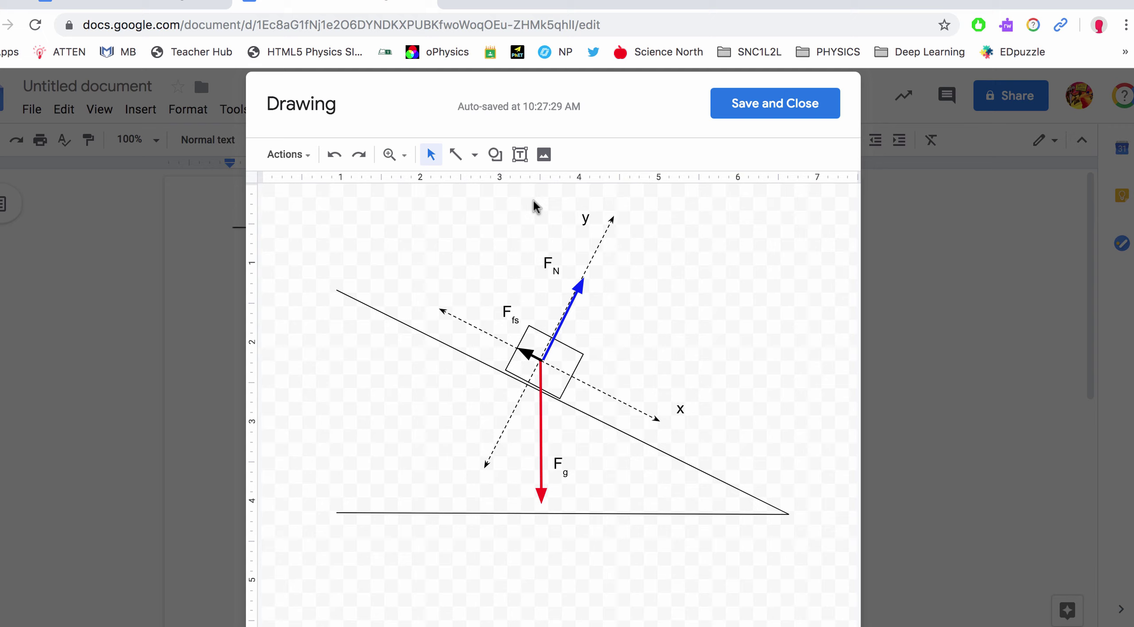
click(455, 154)
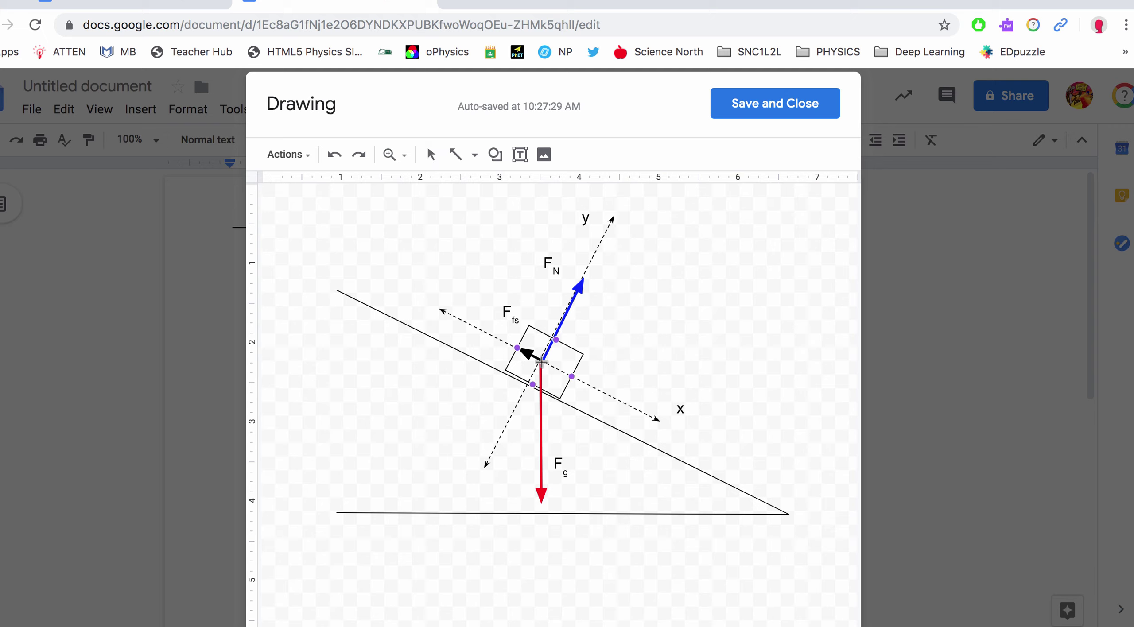
Step: Draw a 3px purple arrow down-left along the y axis, then a line to F_g's tip
drag(542, 362, 486, 467)
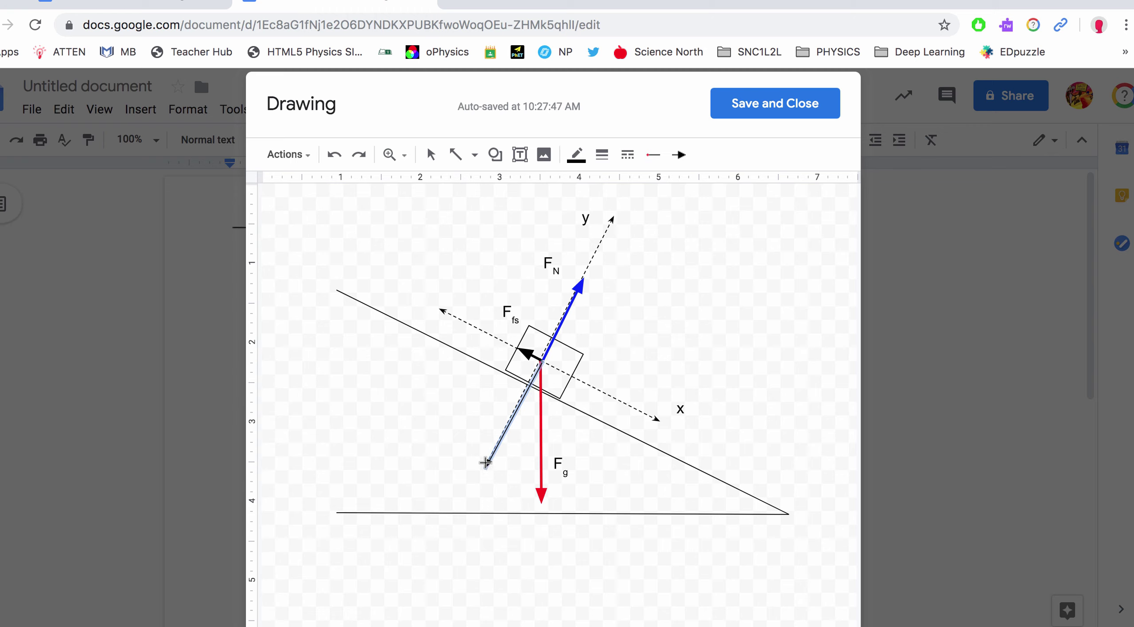
click(601, 154)
click(637, 252)
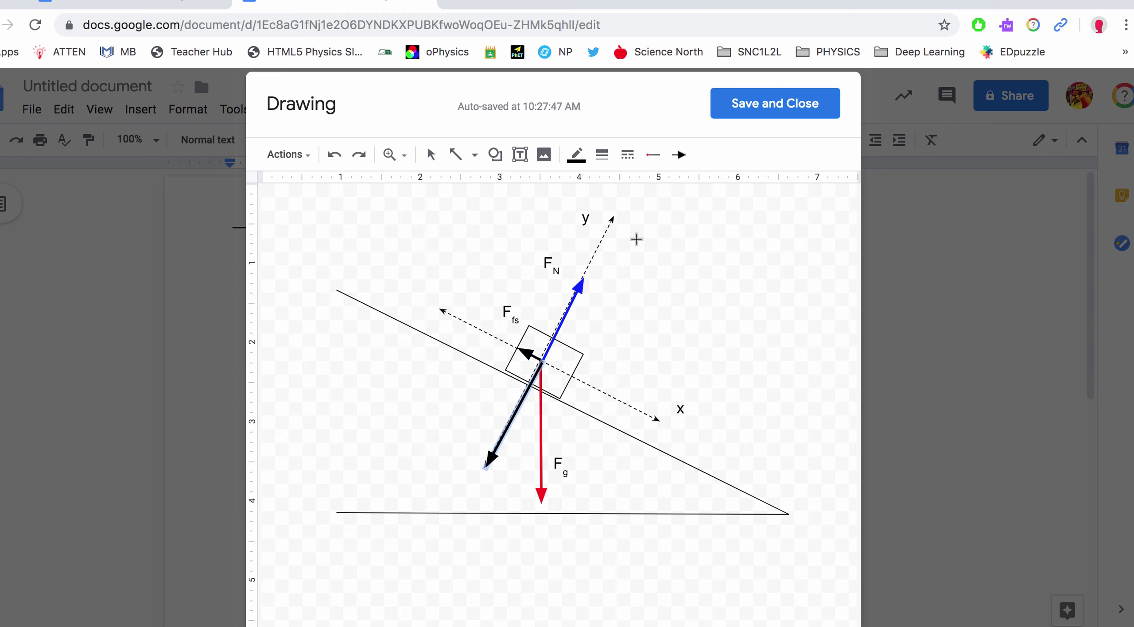
click(584, 158)
click(658, 235)
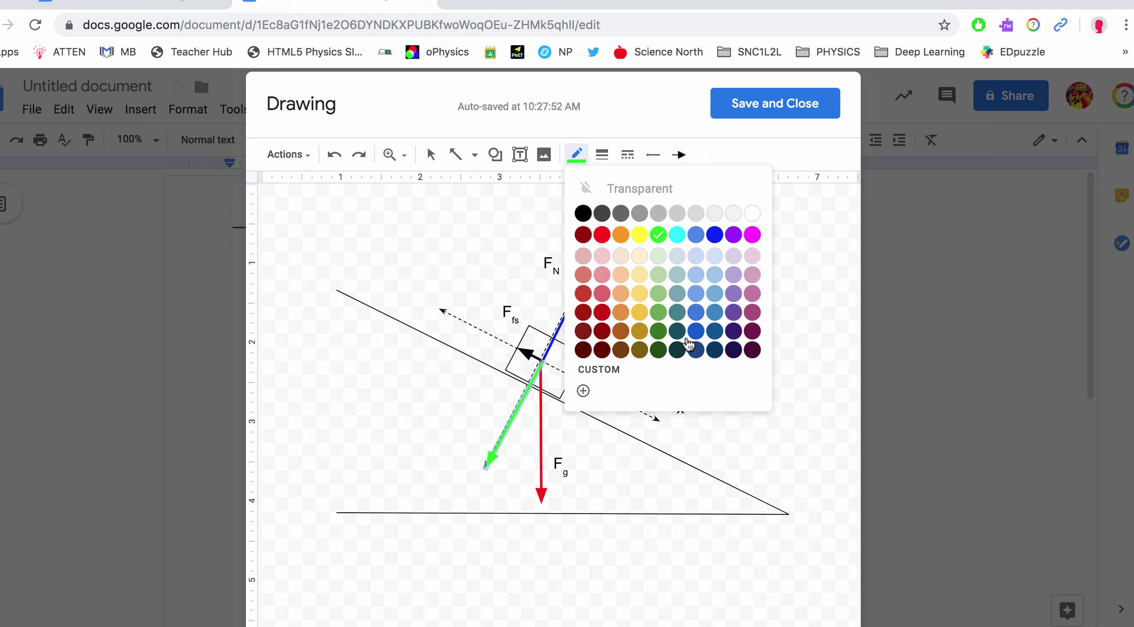
click(733, 234)
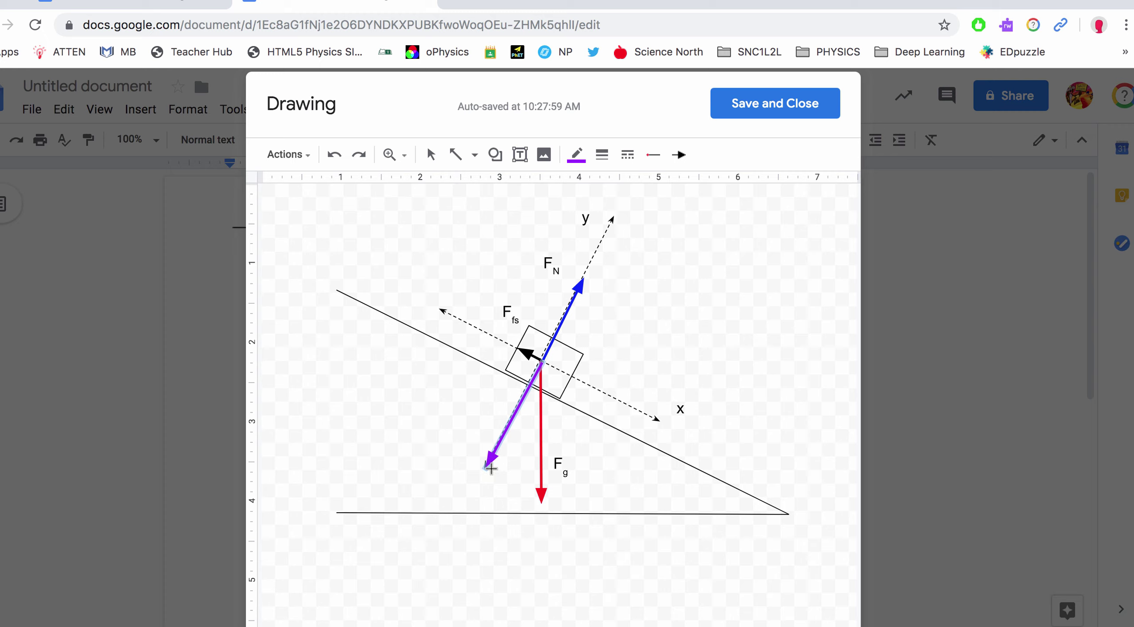
drag(490, 472, 536, 496)
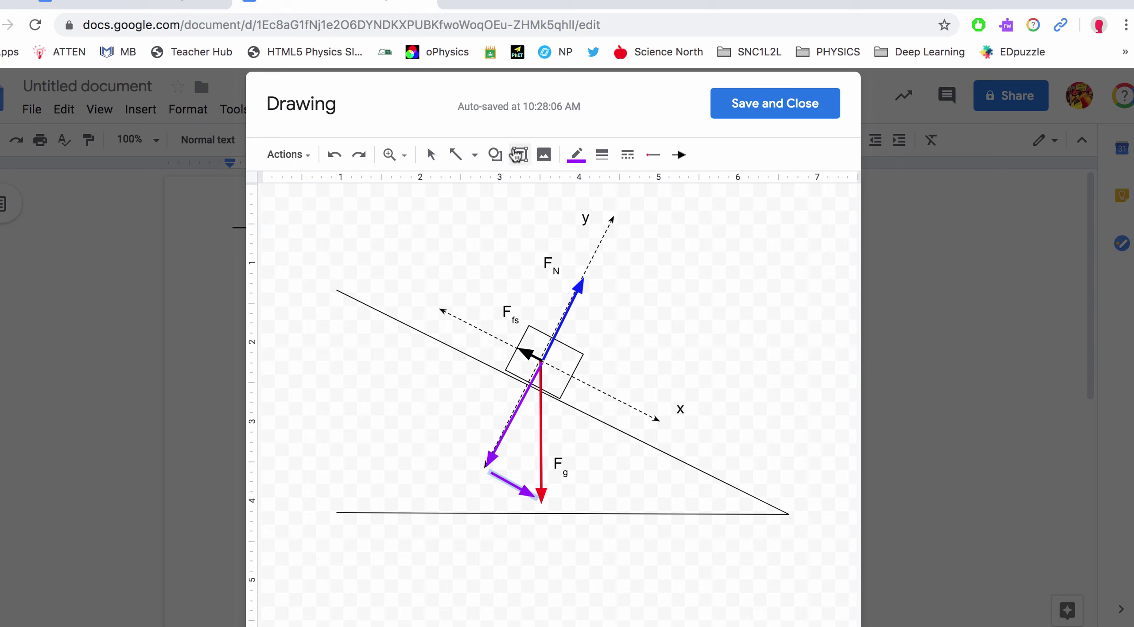
Step: Label the down-left purple arrow F_gy, widening the box to fit one line
click(519, 155)
drag(464, 383, 492, 414)
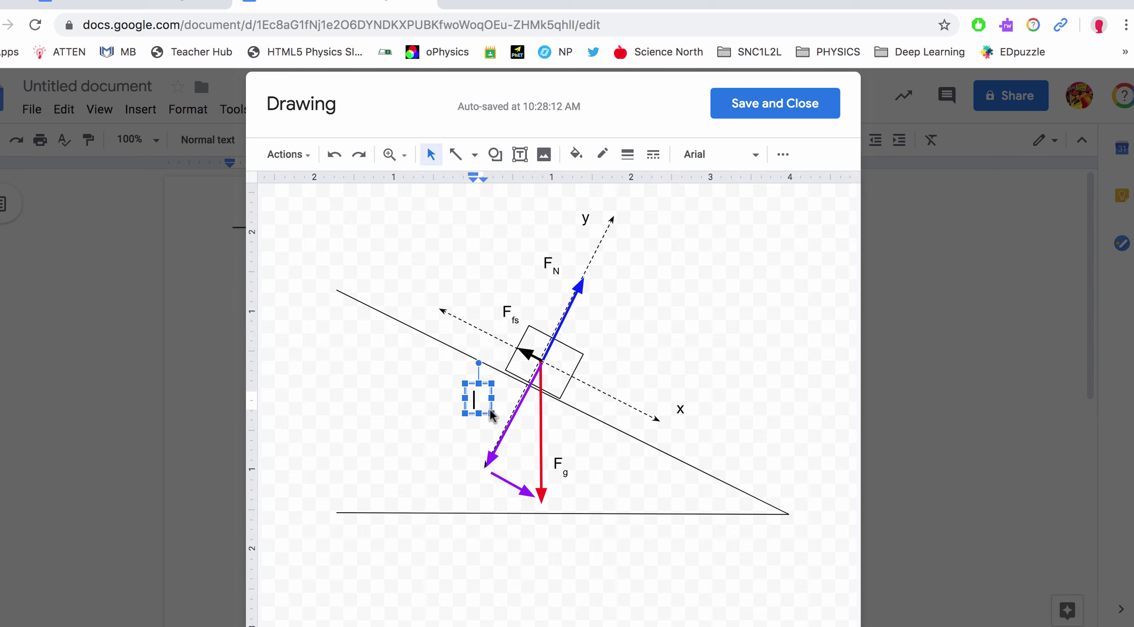
text(F)
key(super+comma)
text(gy)
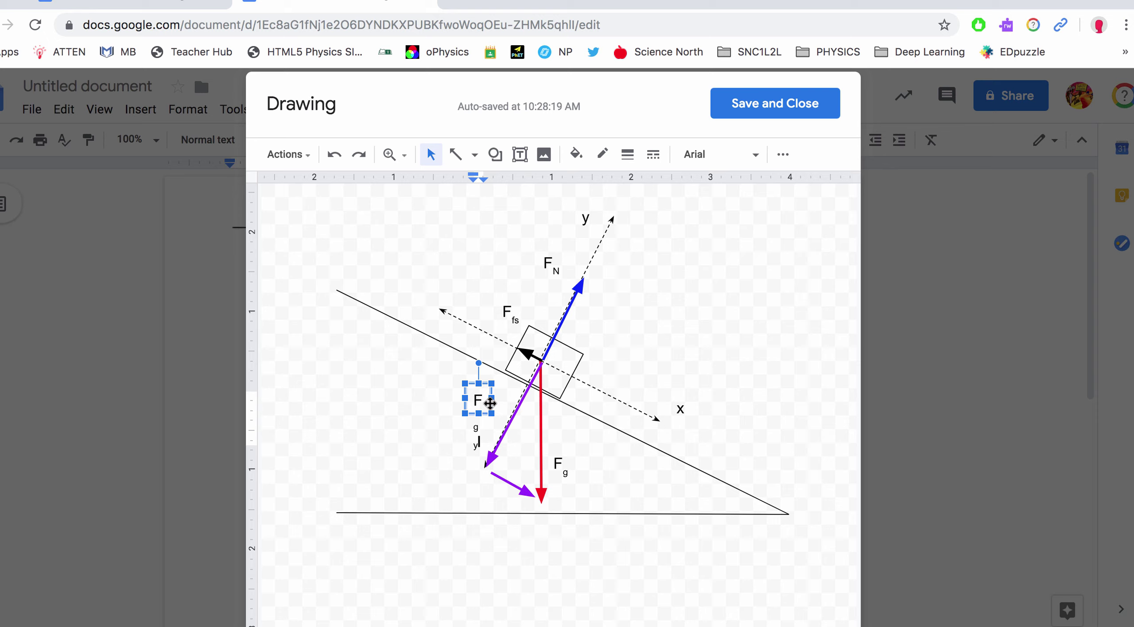
drag(492, 398, 515, 400)
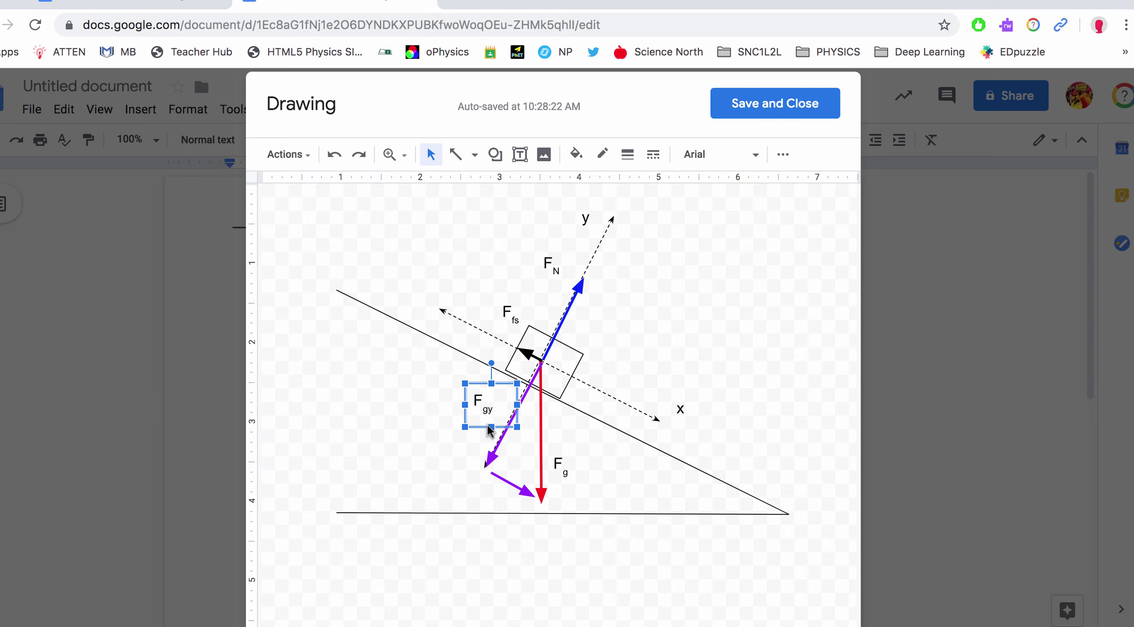
click(605, 479)
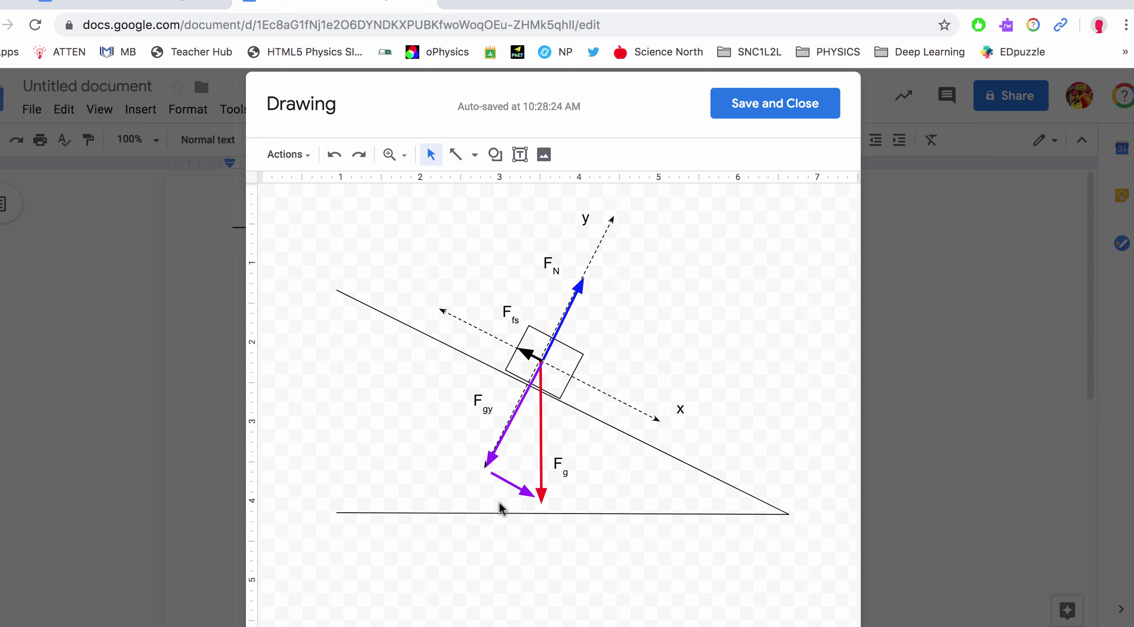
Step: Label the short purple arrow F_gx and add an empty text box near the incline corner
click(520, 154)
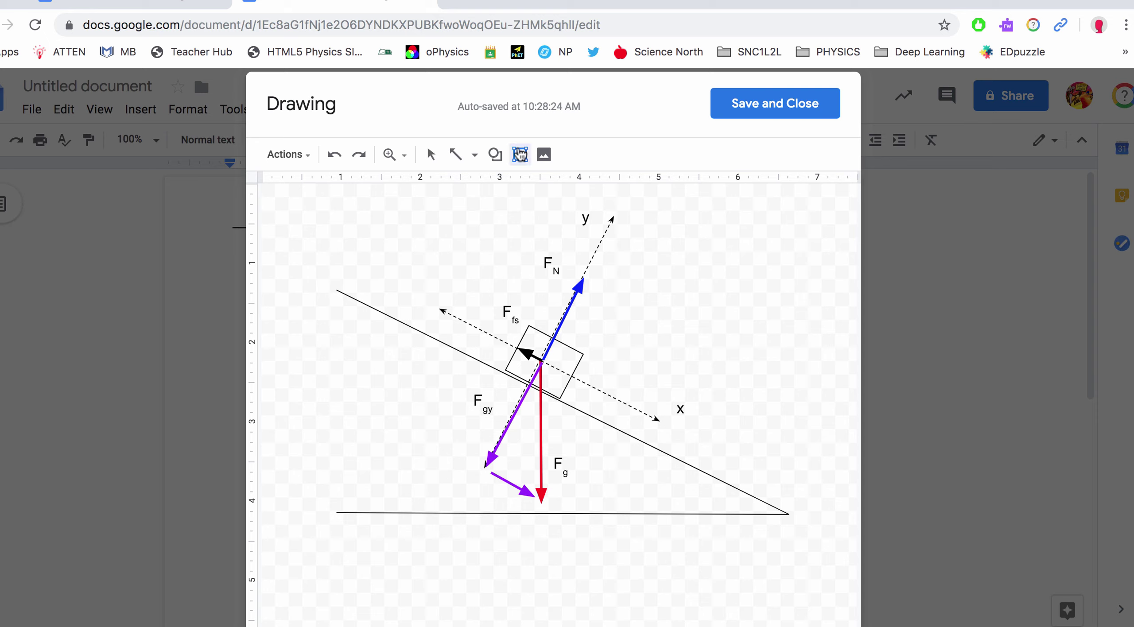
drag(484, 497, 545, 546)
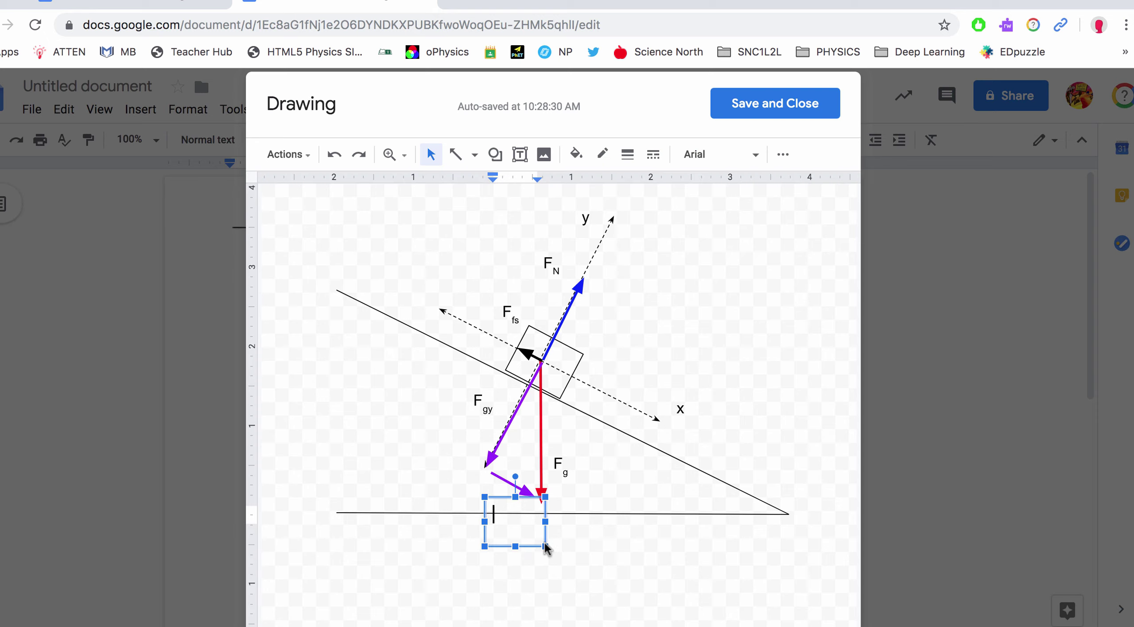
text(Fgx)
click(727, 287)
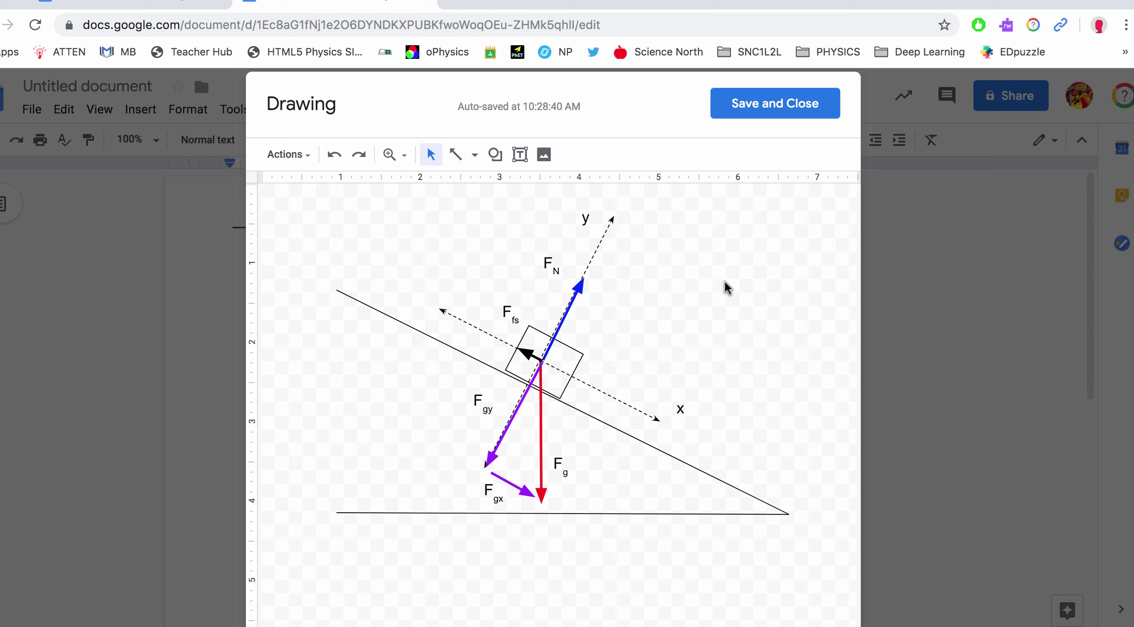
click(693, 494)
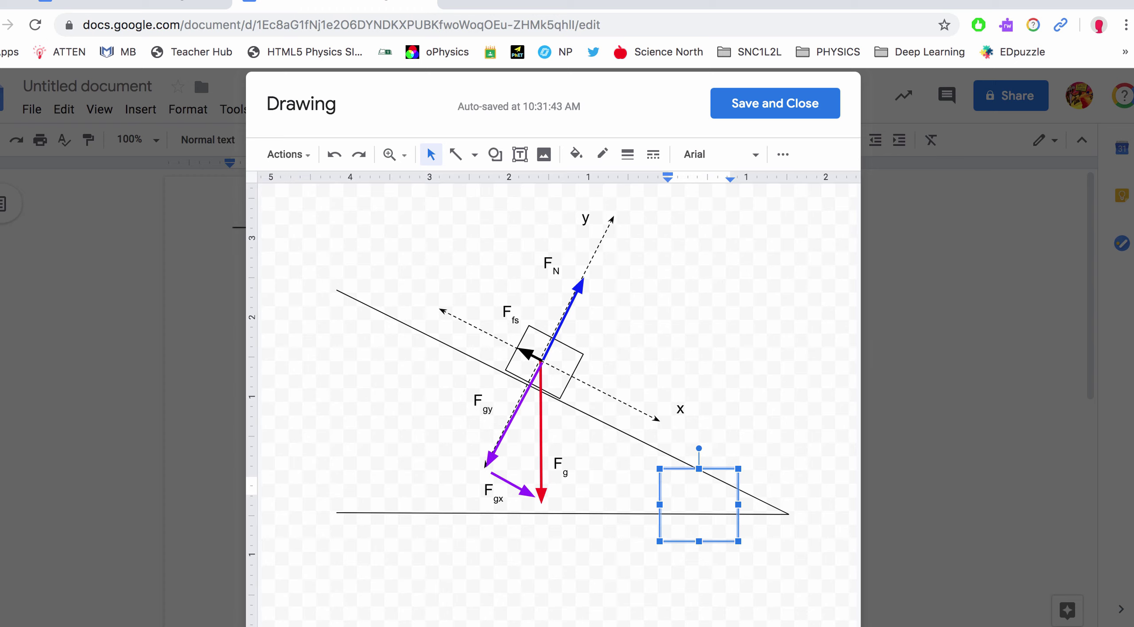
Step: Find 'THETA' in Character Viewer and insert a bold small θ into the incline's angle label
click(939, 1)
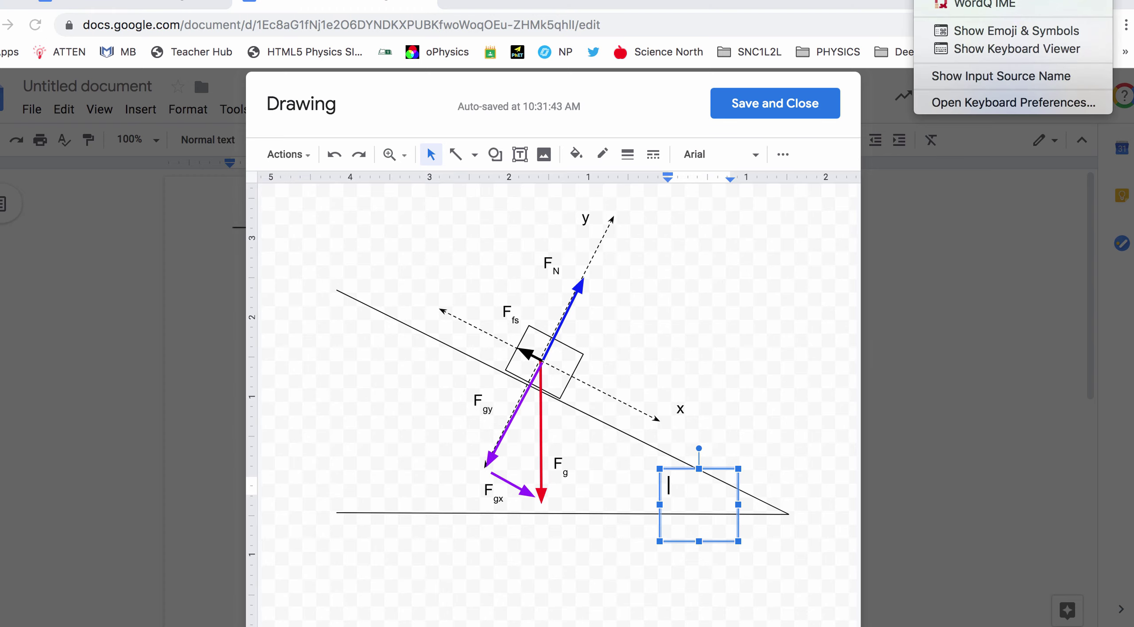
click(940, 32)
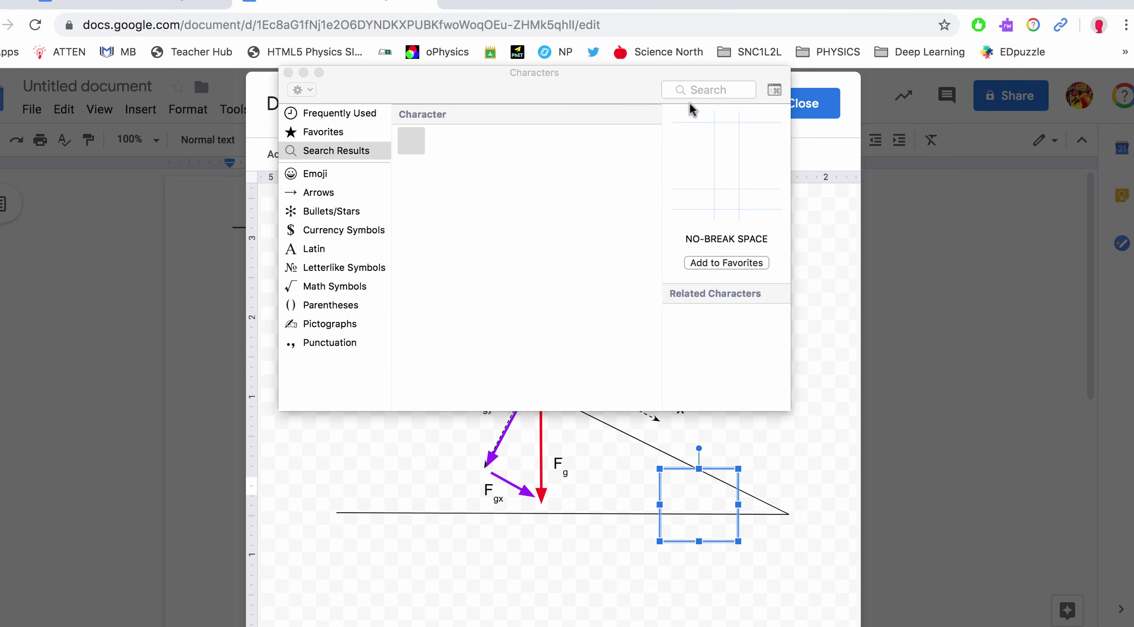
click(685, 91)
text(THETA)
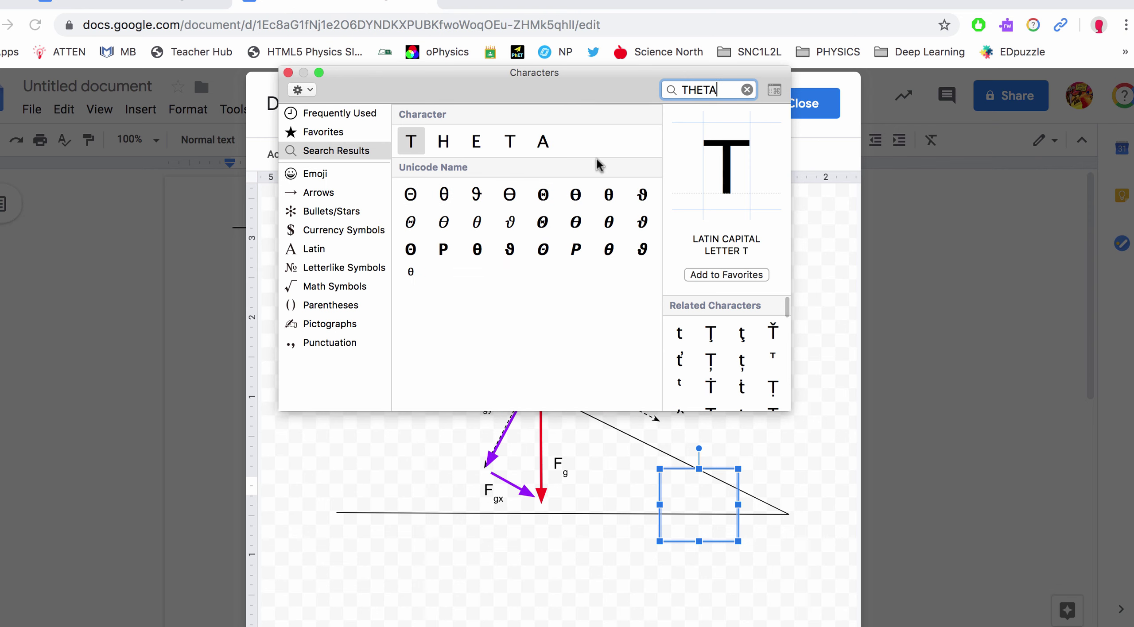
double_click(609, 197)
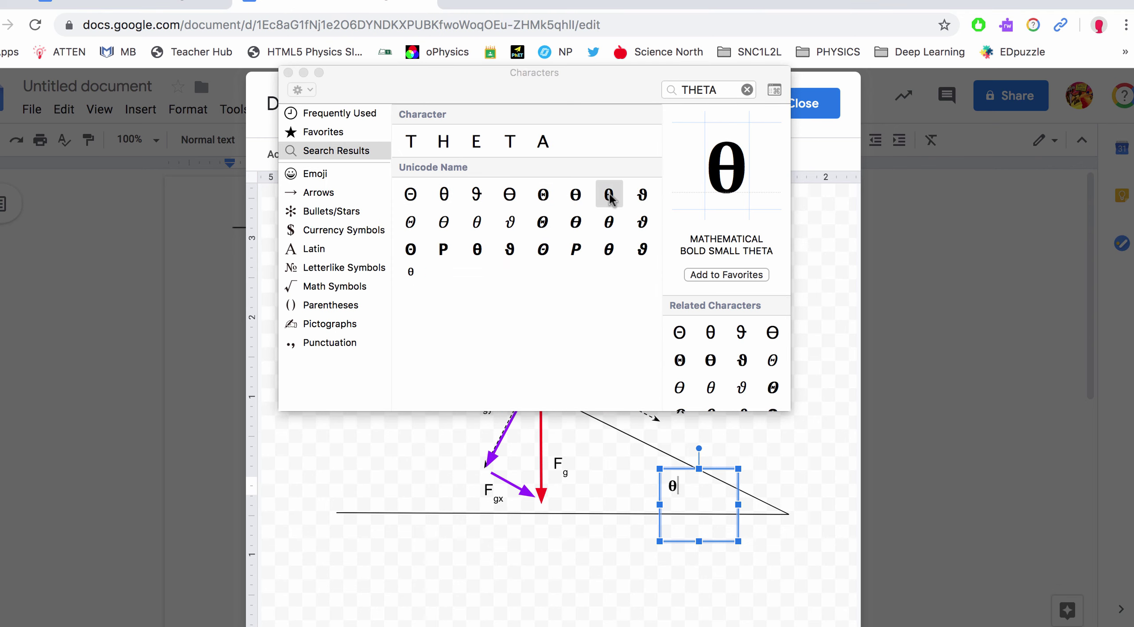
click(288, 73)
click(739, 543)
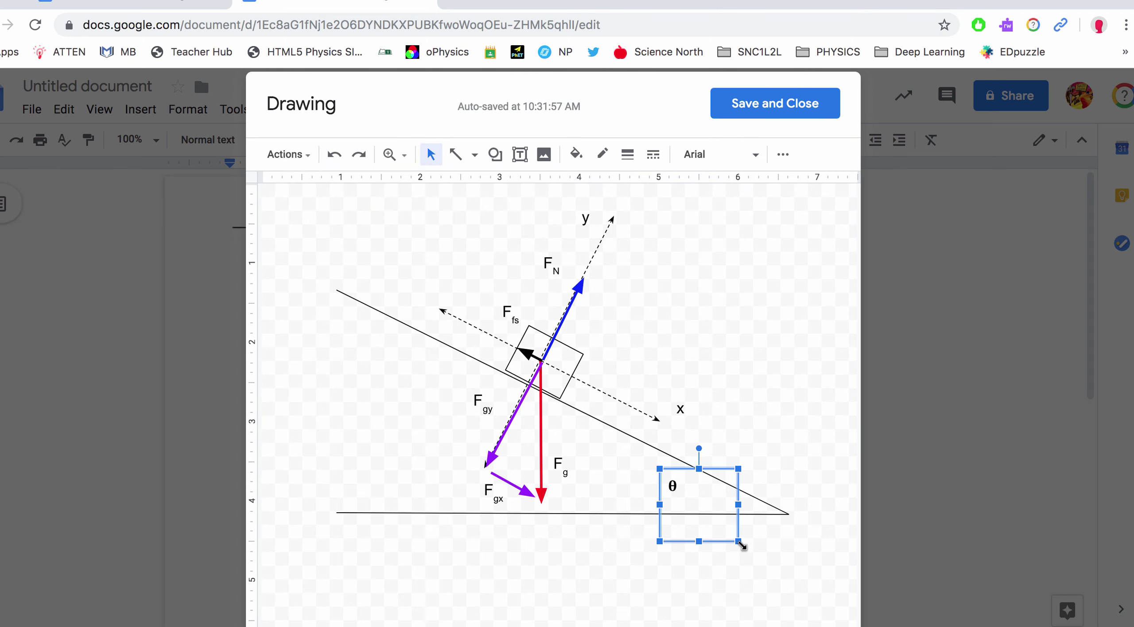
Step: Save the incline free body diagram into the document, then reopen it in the drawing editor
click(732, 574)
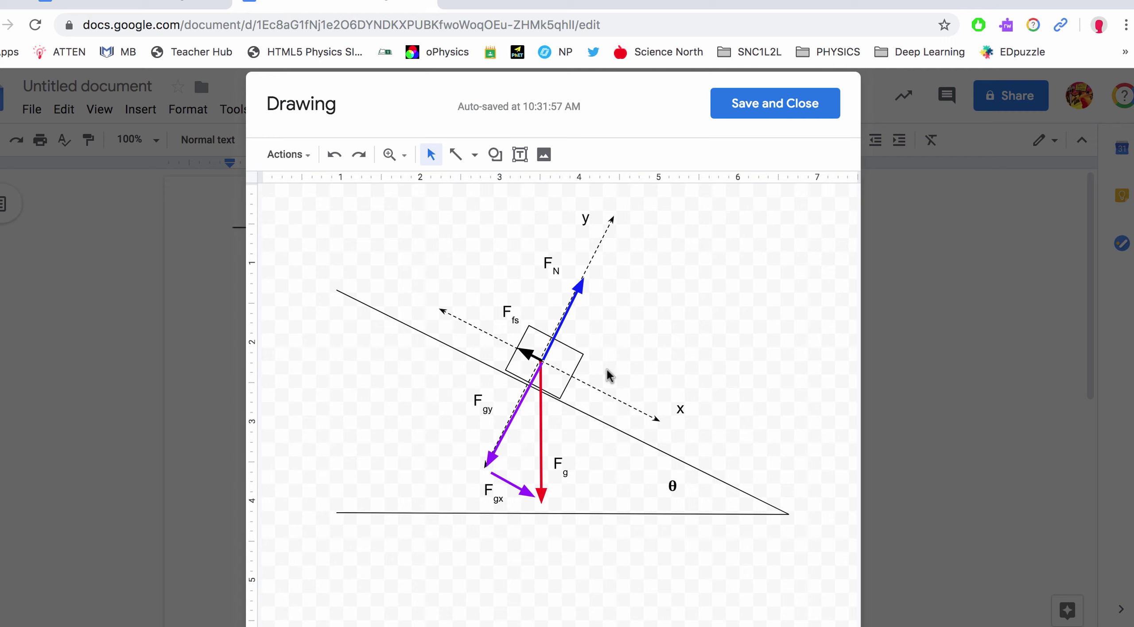
click(769, 104)
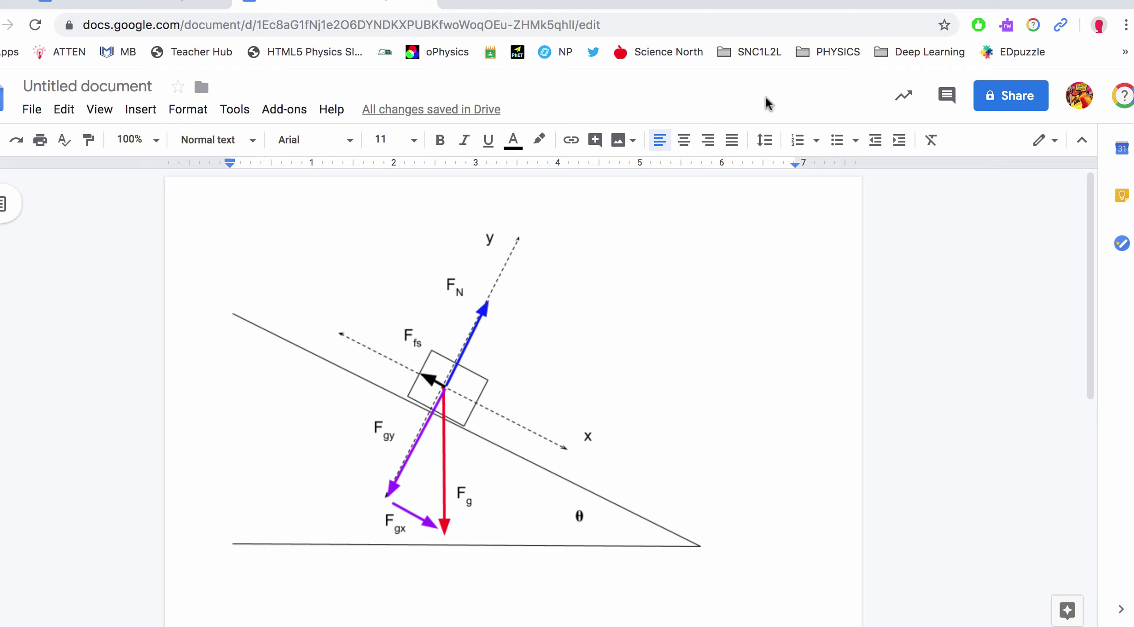
click(469, 339)
double_click(469, 339)
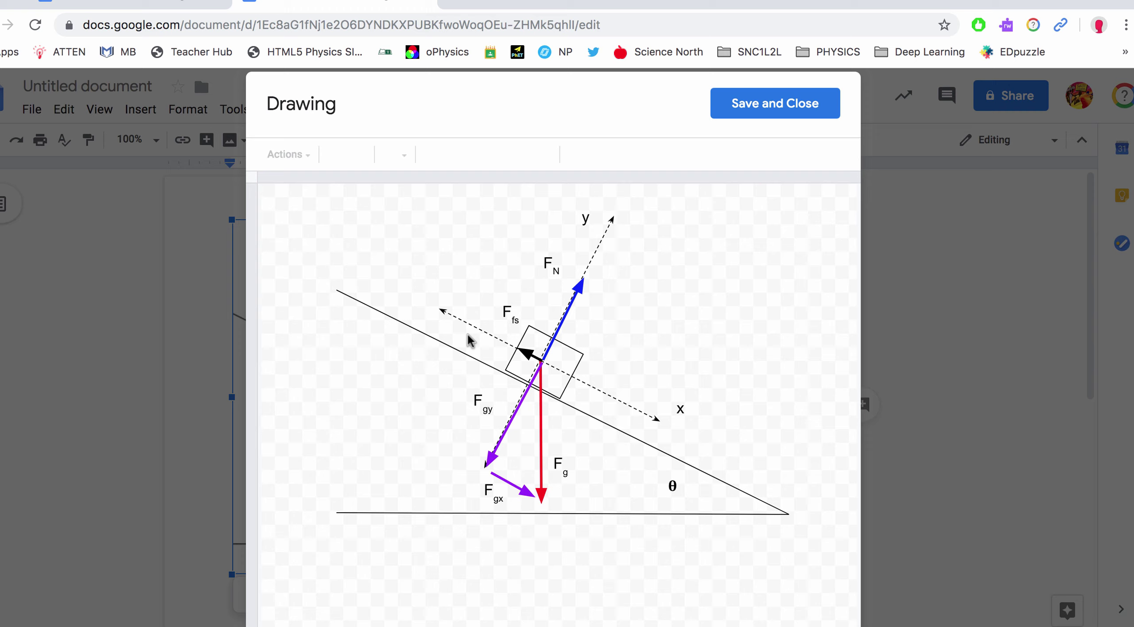